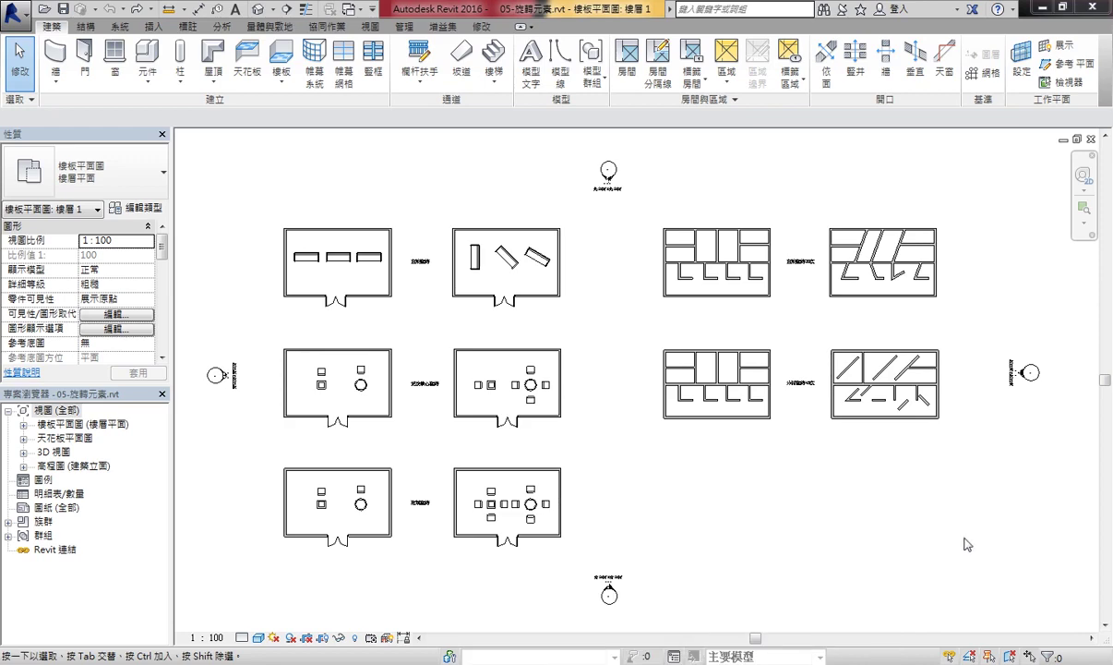
Zoom in on the upper-left 直接旋轉 rooms and window-select the leftmost sofa in the original room.
scroll(342, 317, up, 1)
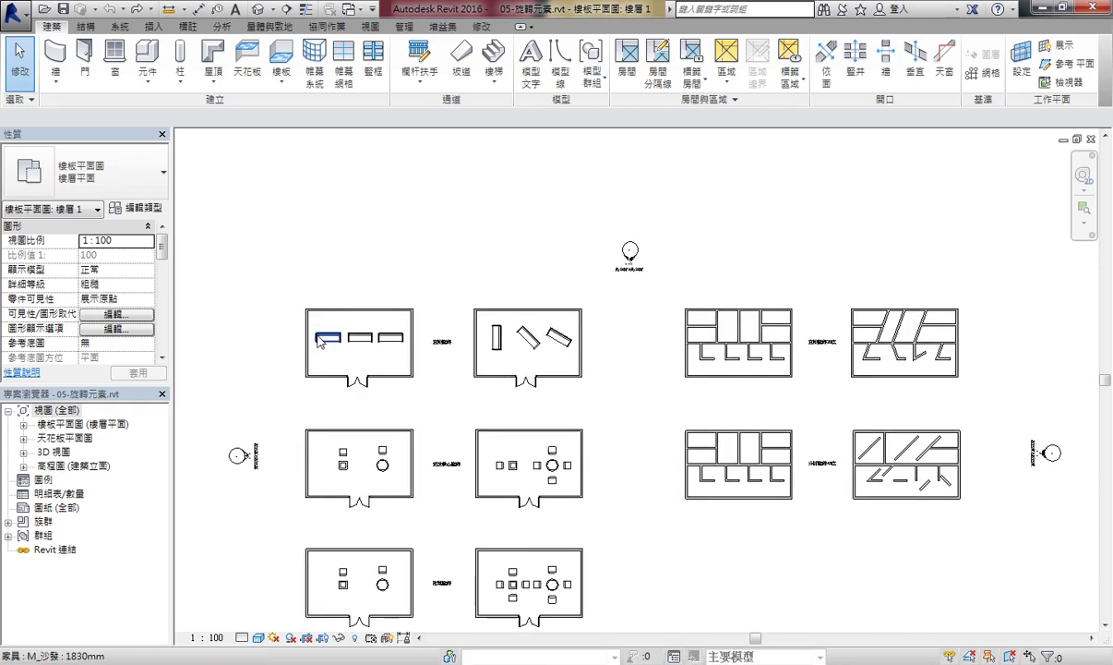
scroll(348, 331, up, 2)
scroll(343, 394, up, 2)
middle_drag(378, 367, 396, 331)
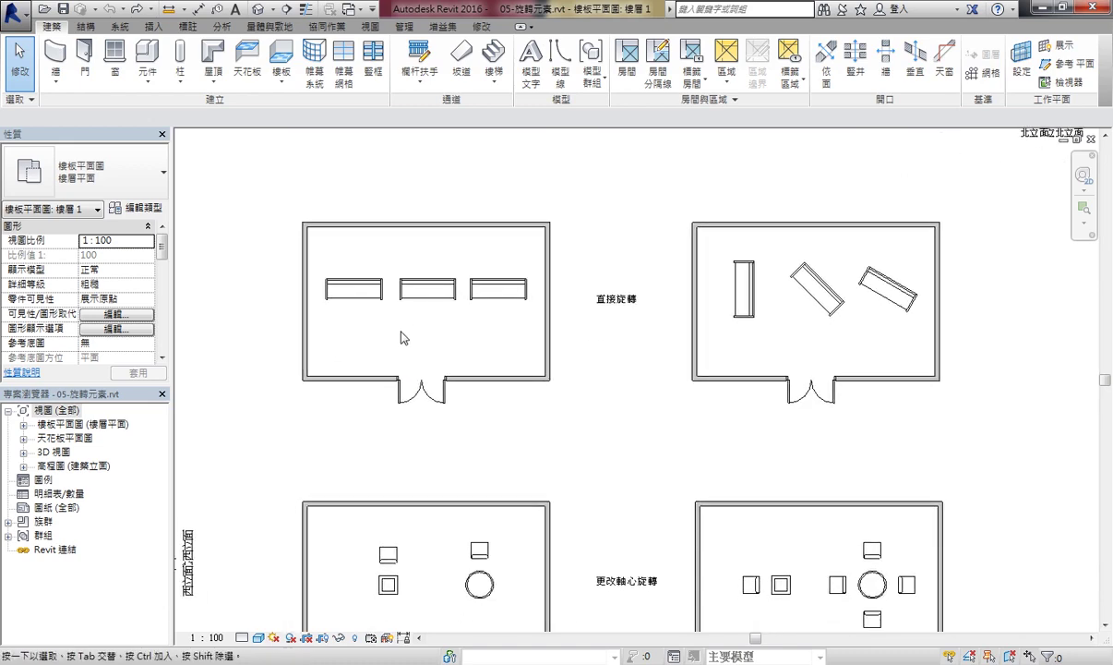
scroll(388, 341, up, 1)
scroll(378, 343, up, 1)
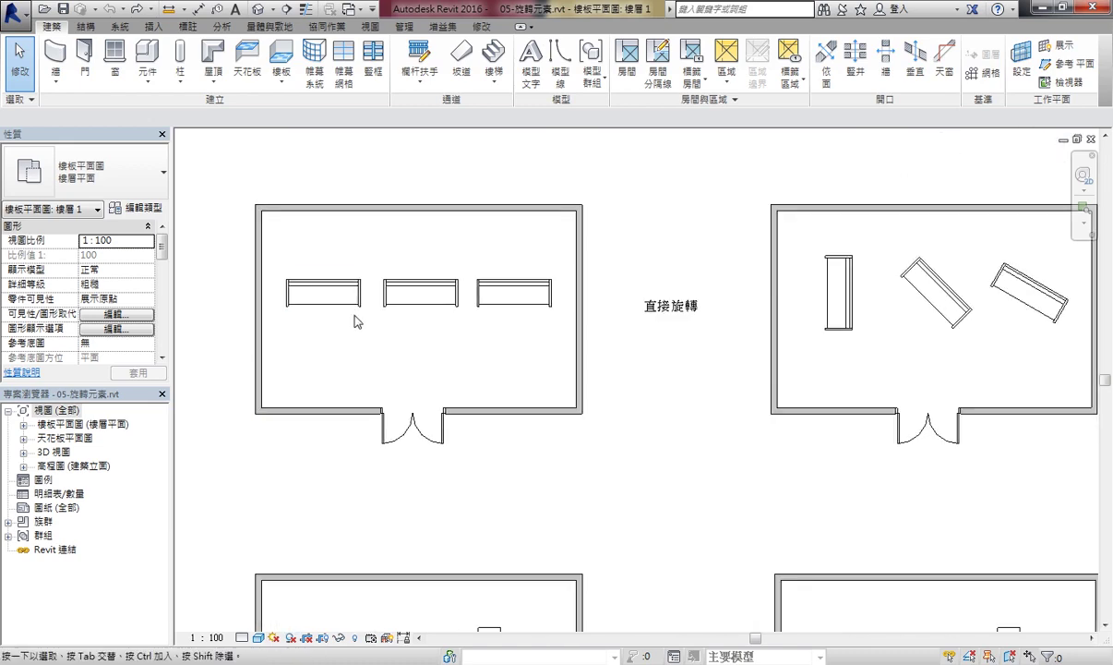
middle_drag(358, 330, 350, 331)
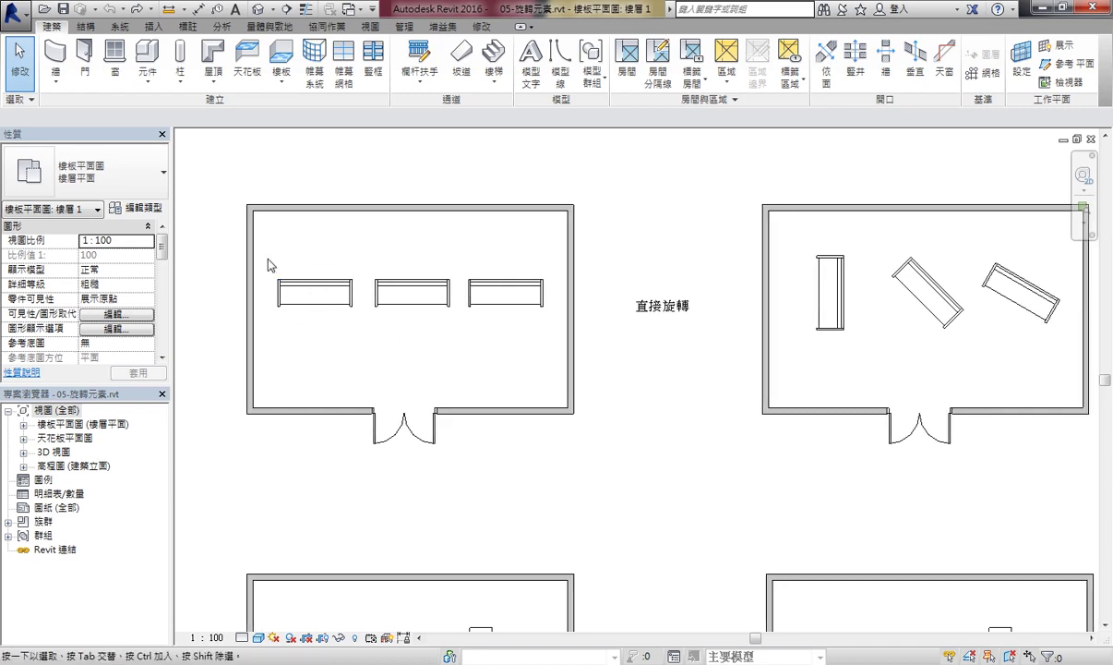
mouse_move(268, 258)
mouse_down()
mouse_move(359, 336)
mouse_move(425, 332)
mouse_up()
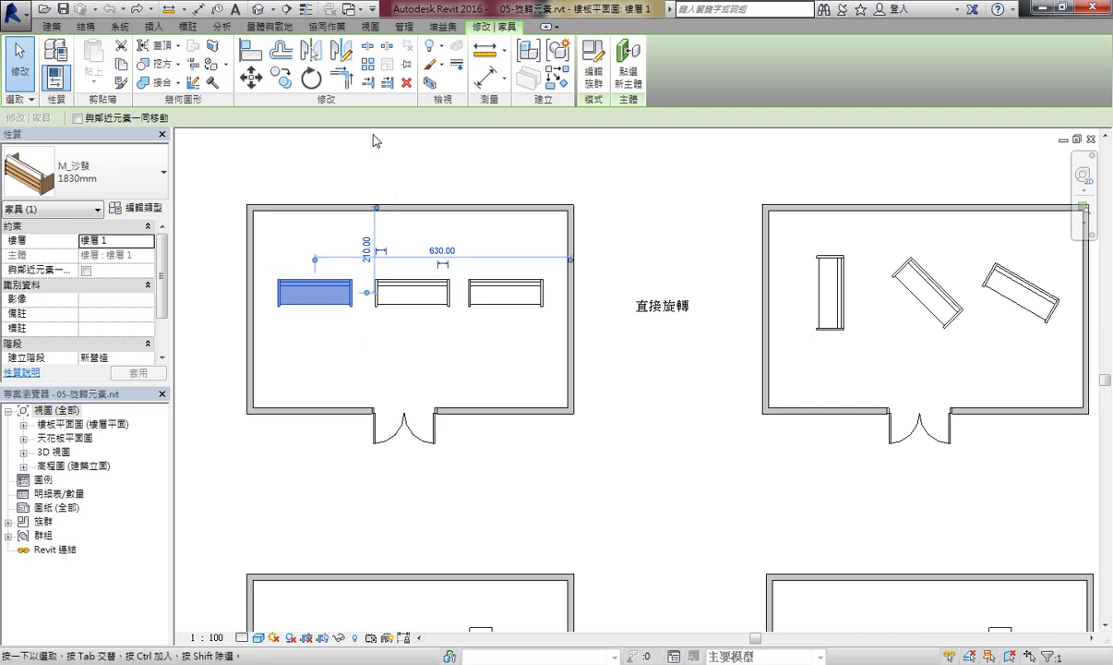
Rotate the leftmost sofa 90° to stand vertical, then deselect it.
click(312, 81)
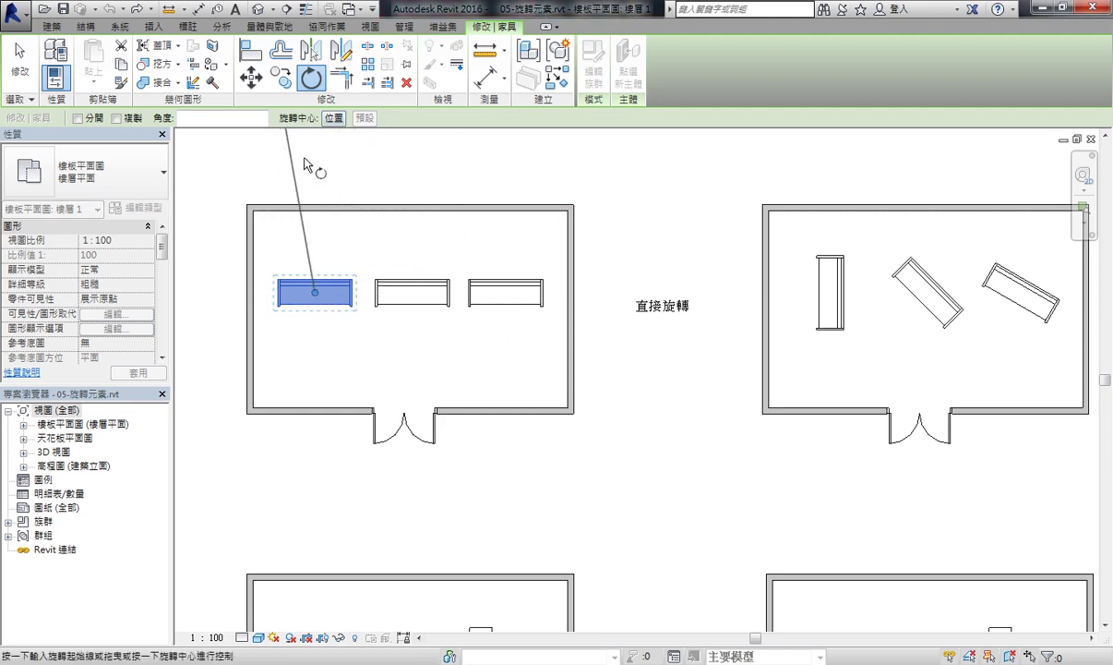
middle_drag(304, 164, 299, 212)
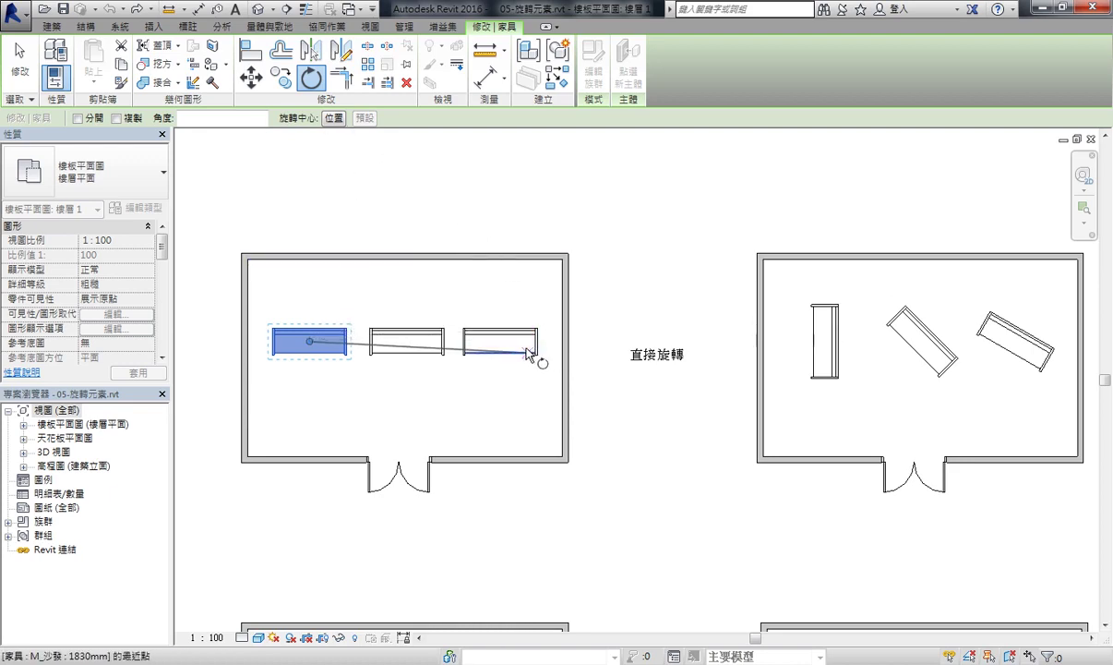
click(425, 341)
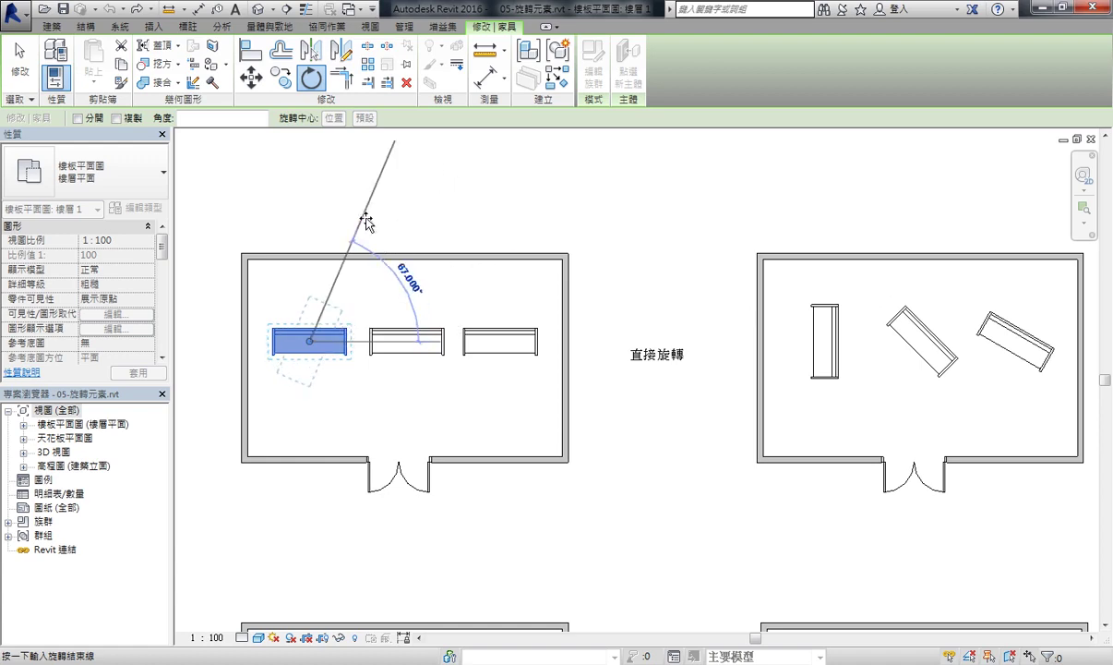
click(318, 215)
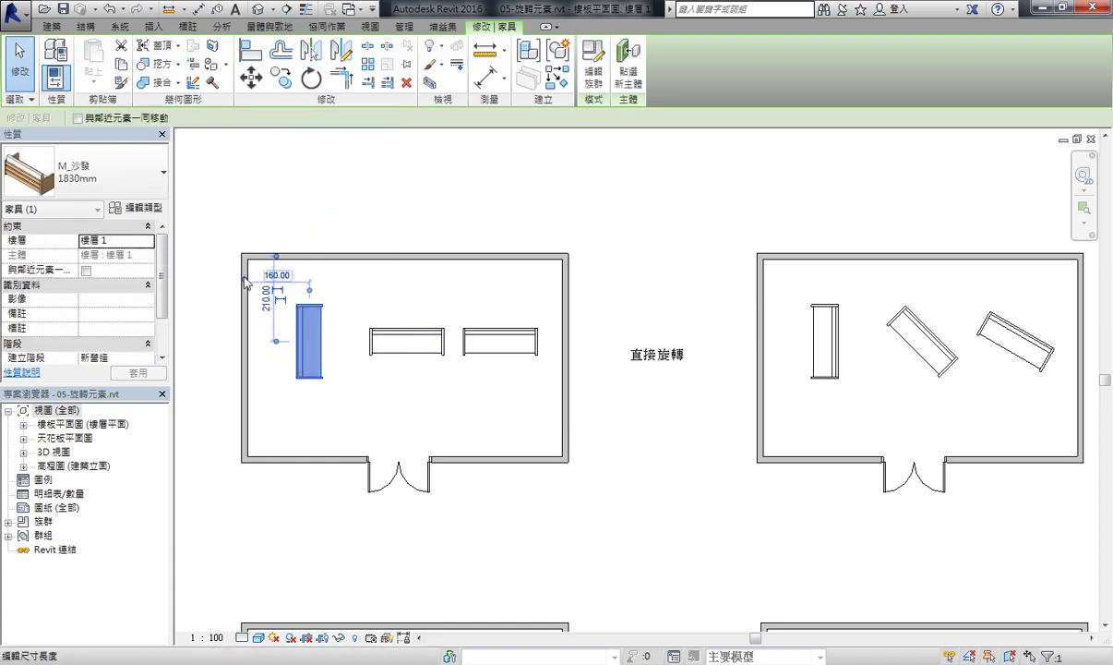
click(347, 297)
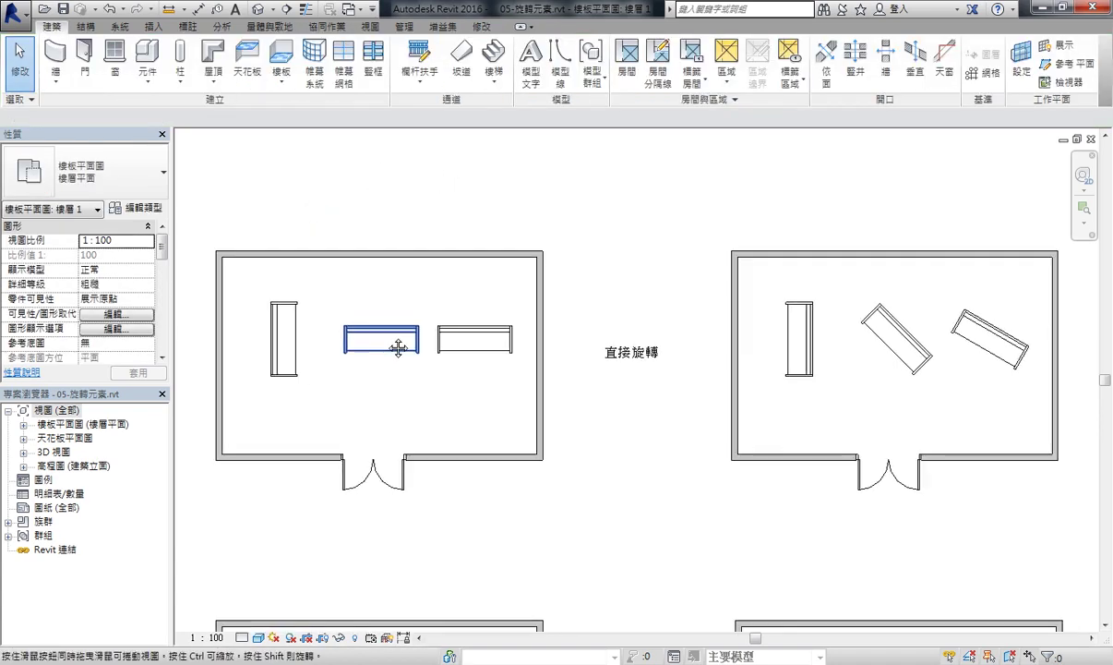
Window-select the middle sofa and rotate it about 20° counter-clockwise from a vertical start ray.
middle_drag(419, 348, 397, 346)
drag(319, 311, 421, 368)
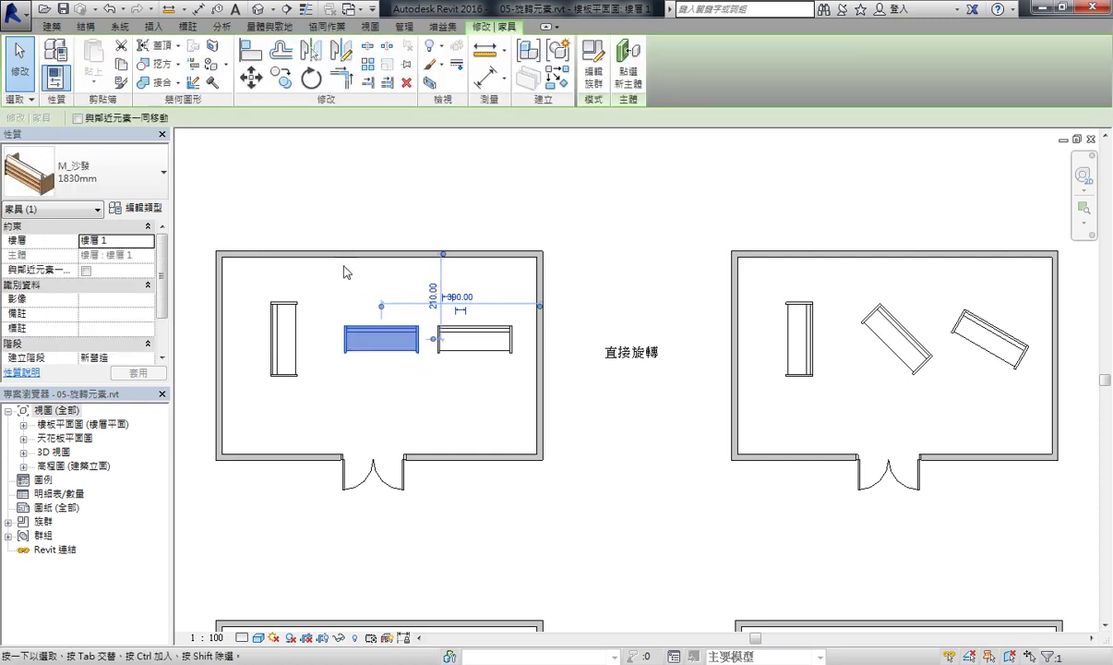
click(311, 80)
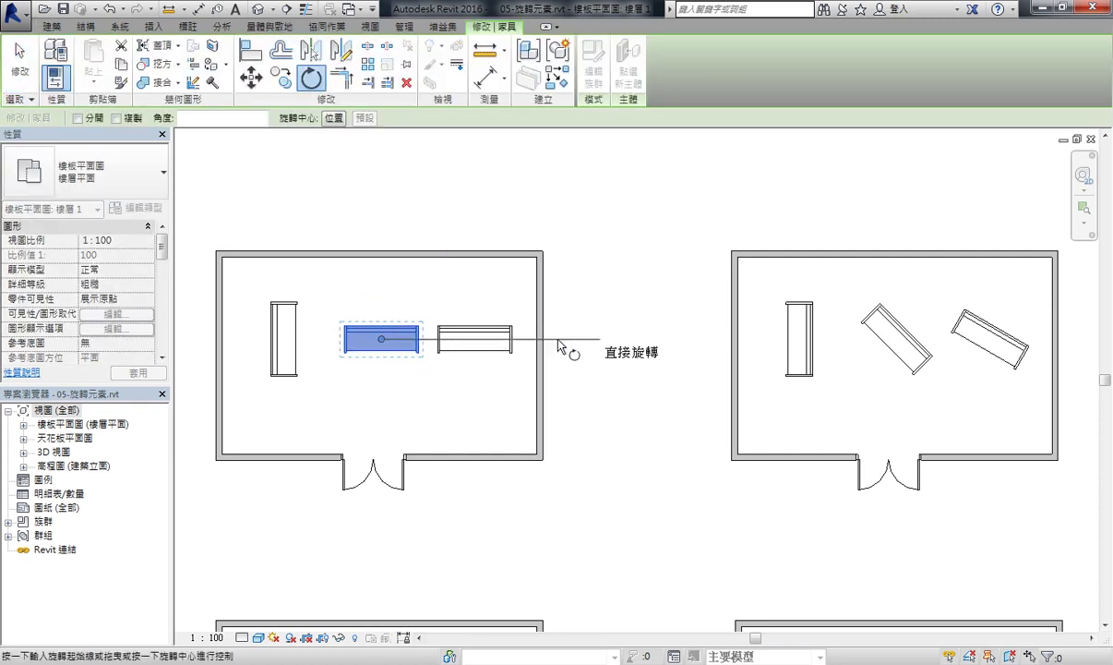
click(380, 215)
click(337, 221)
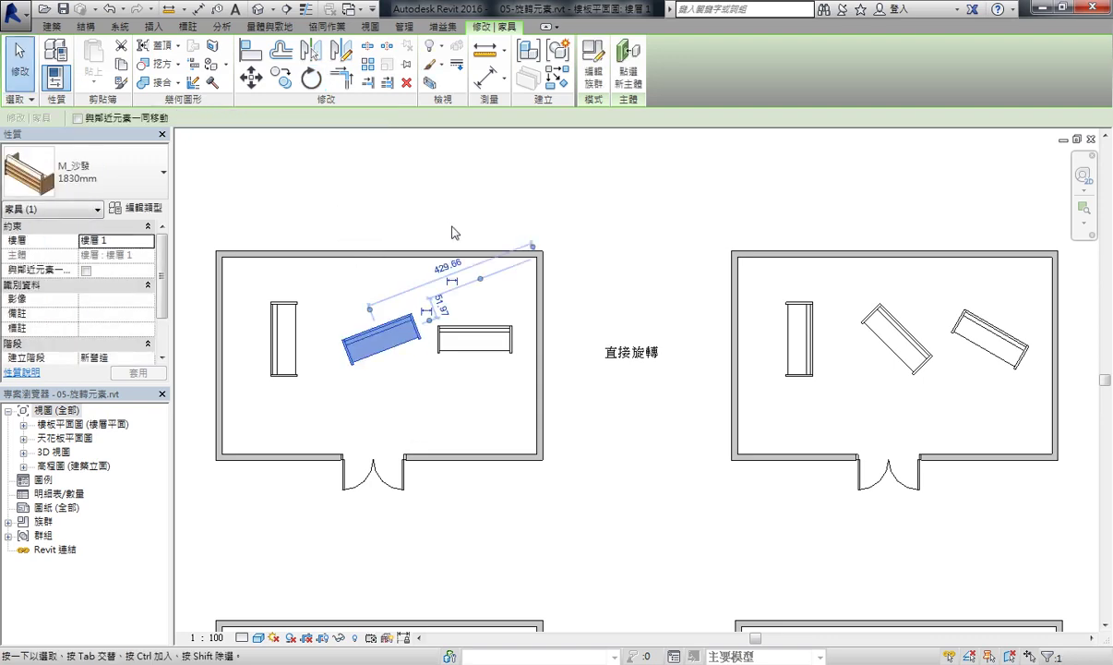
Deselect the middle sofa and select the right sofa instead.
click(512, 371)
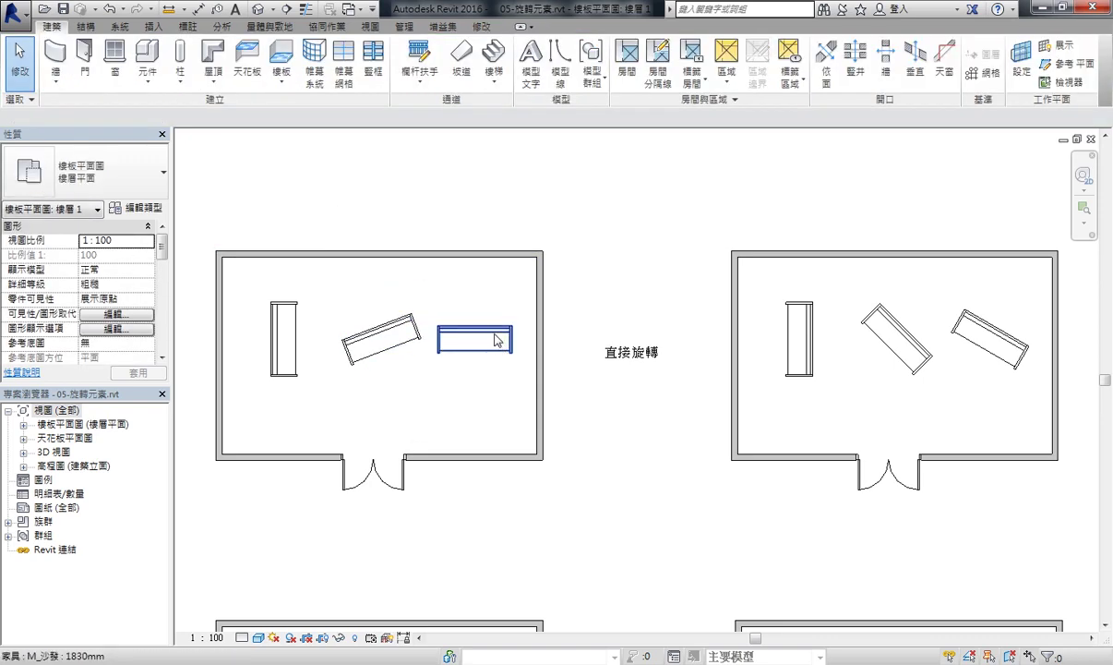
click(497, 337)
middle_drag(434, 252, 315, 268)
Rotate the right sofa about 23° counter-clockwise from a vertical start ray, then deselect it.
click(310, 79)
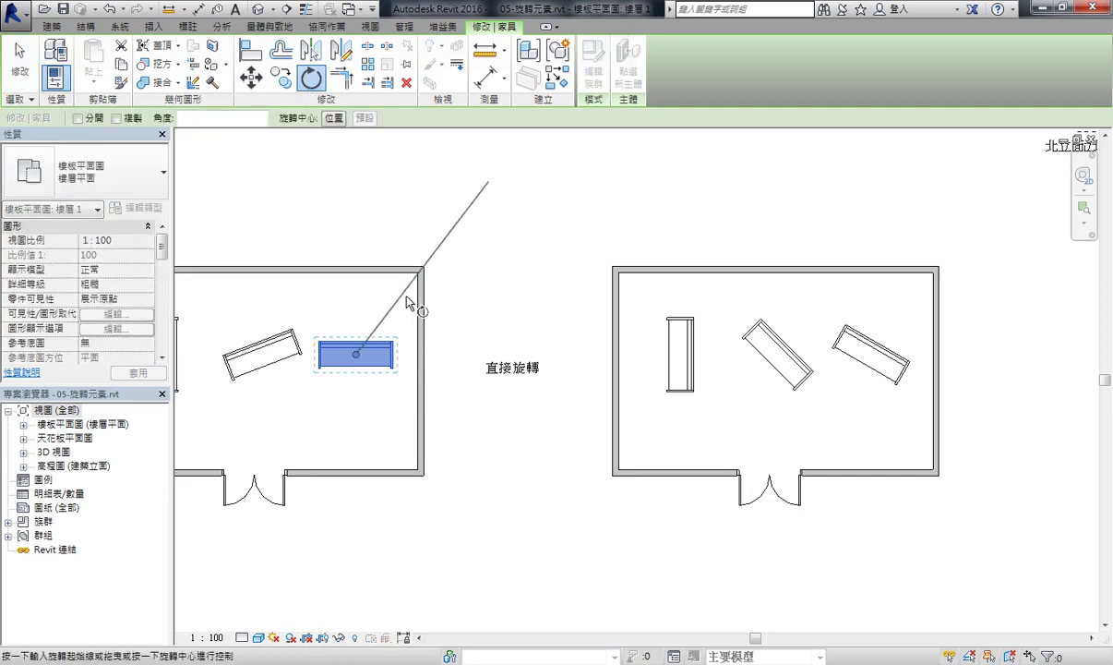
middle_drag(383, 279, 404, 277)
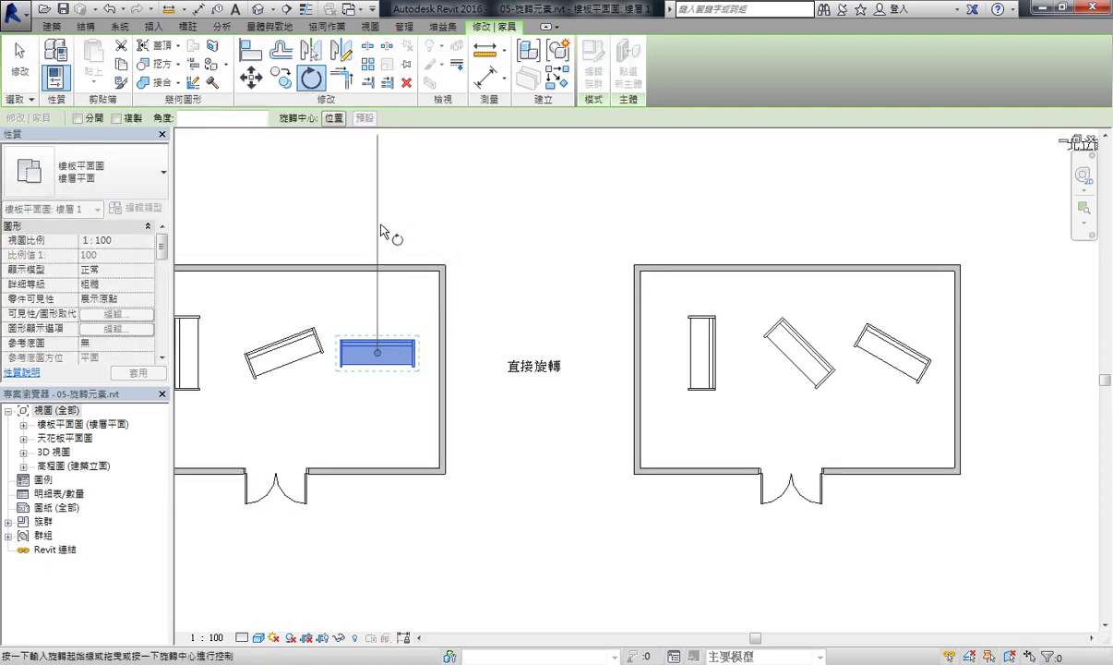
click(379, 231)
text(20)
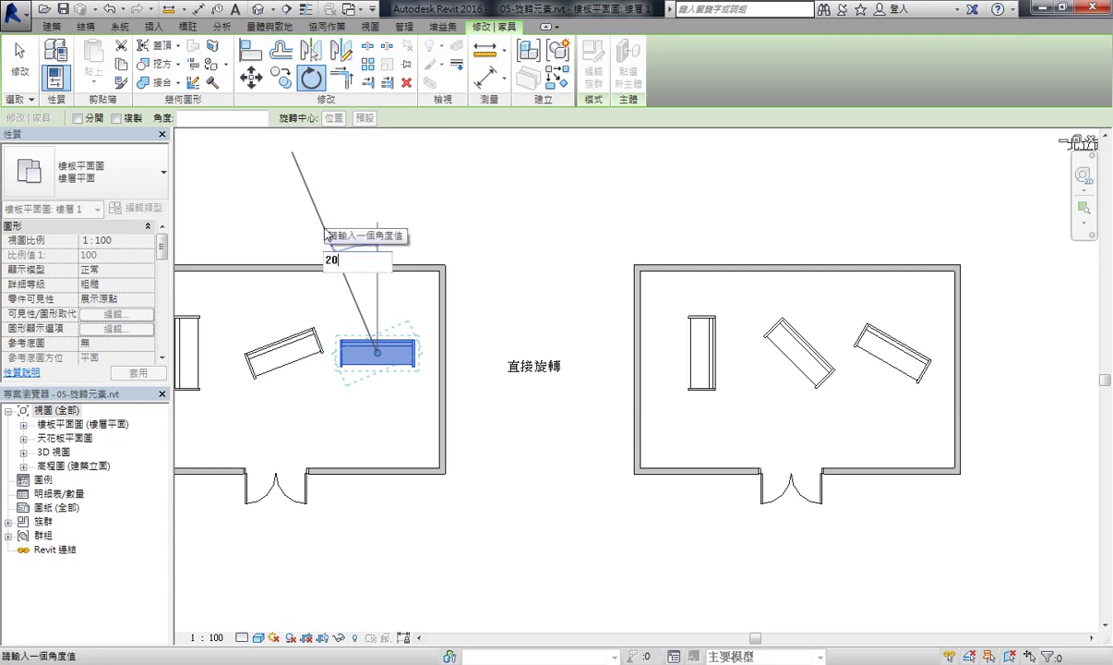
click(325, 234)
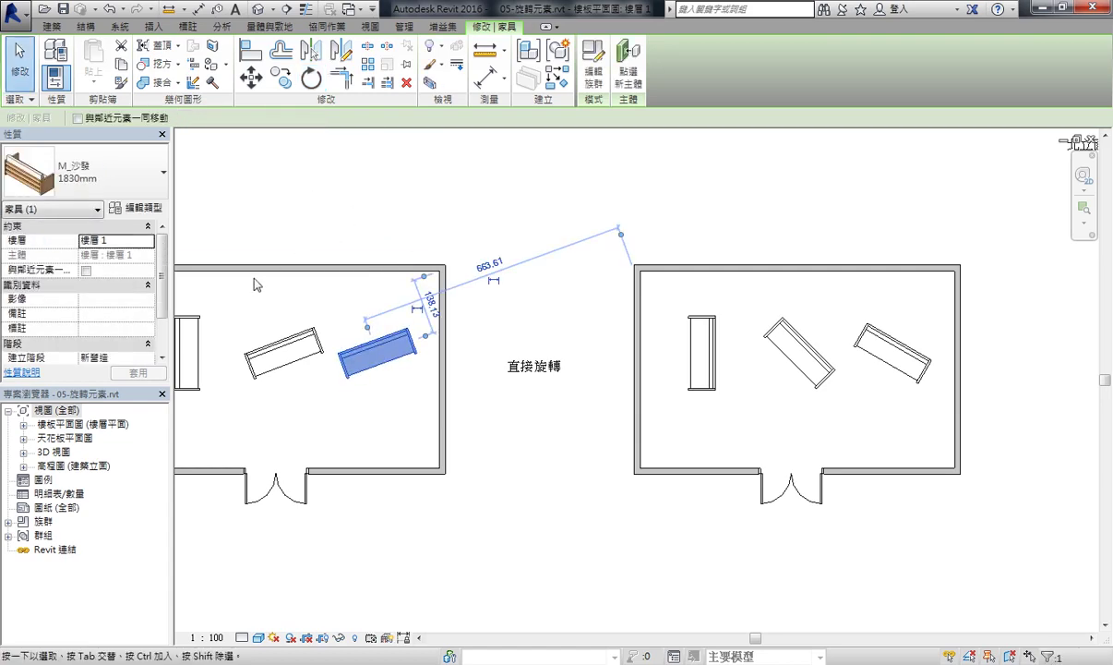
click(334, 298)
Bring the 更改軸心旋轉 room into view and select the chair above the round table.
middle_drag(266, 310, 445, 244)
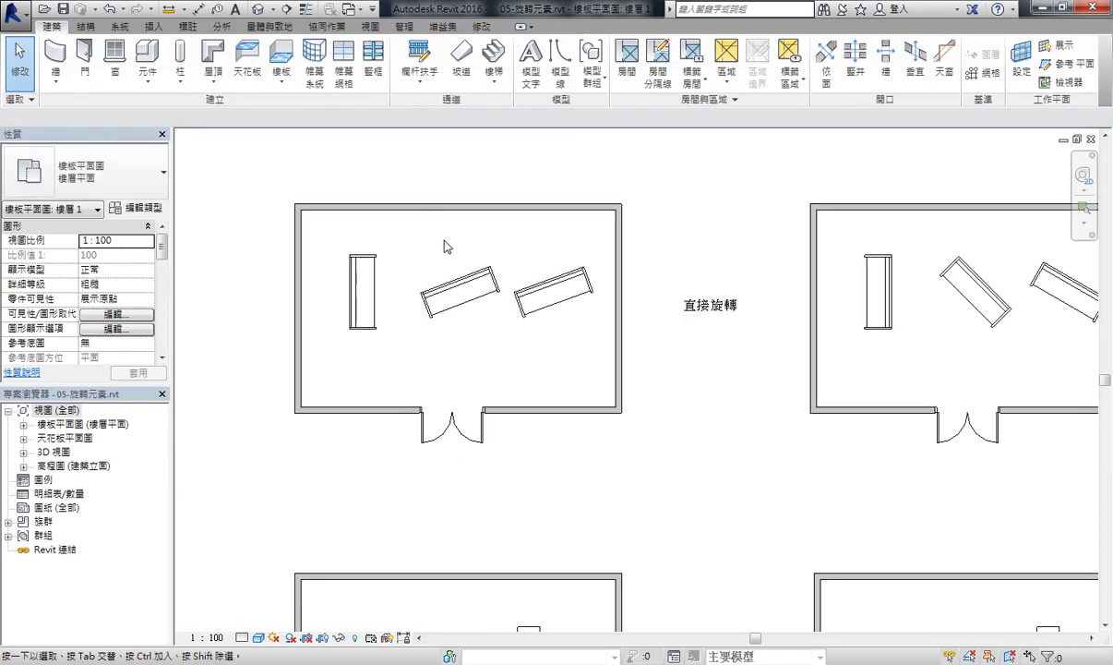
middle_drag(504, 340, 445, 224)
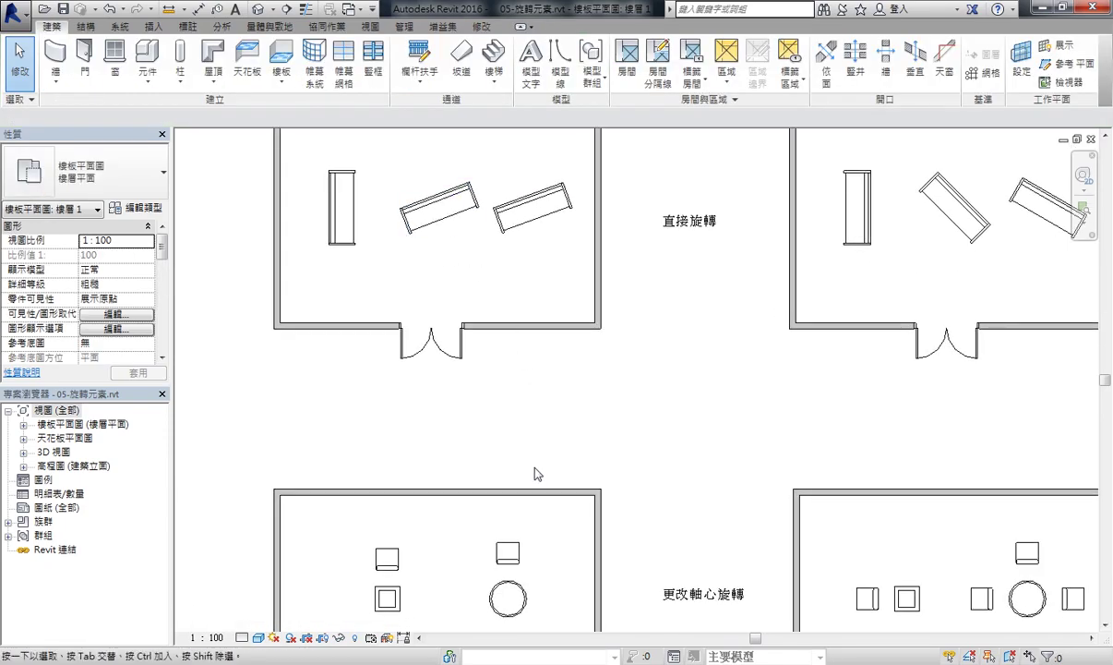
middle_drag(539, 472, 521, 294)
scroll(480, 385, up, 2)
middle_drag(480, 385, 419, 349)
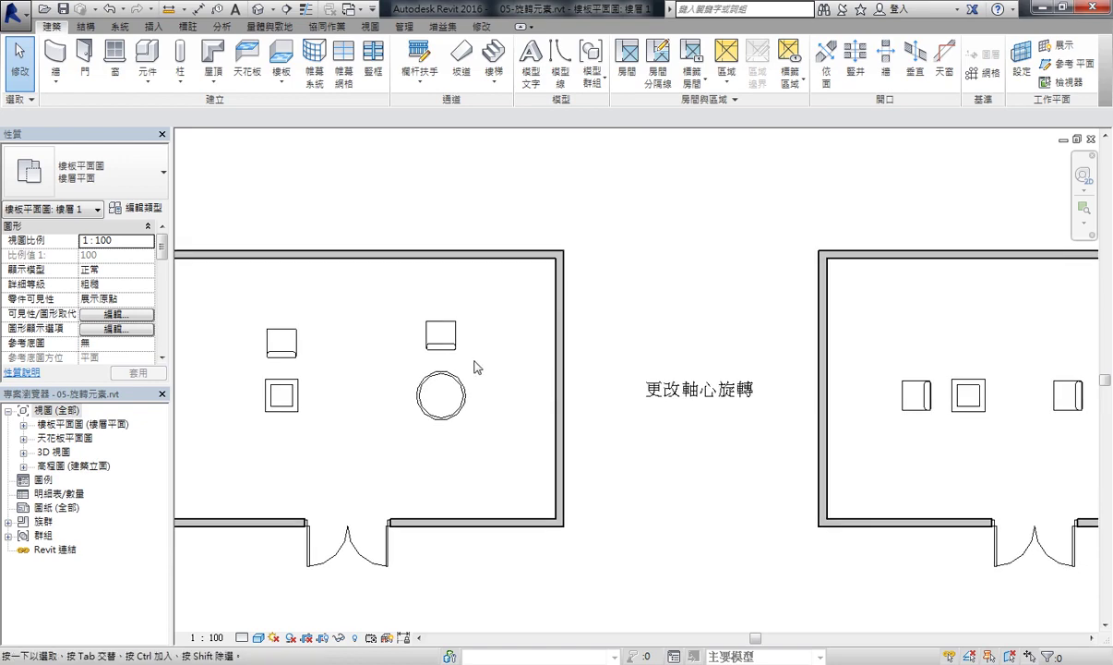
click(441, 334)
Rotate the chair 90° about the round table's centre to its left side.
click(310, 79)
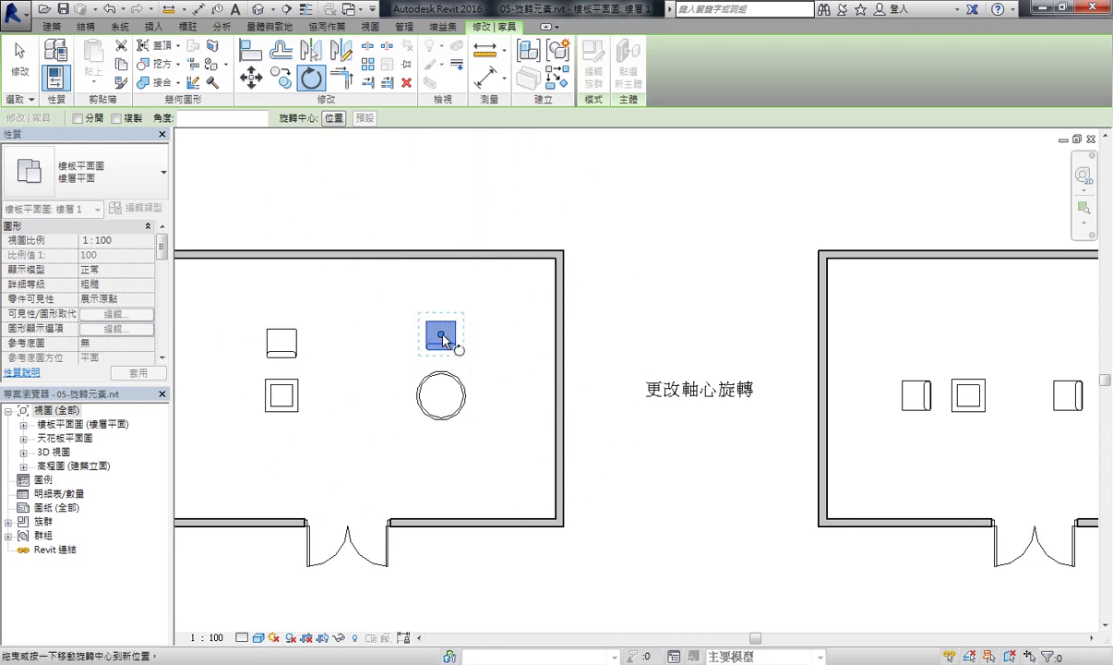
middle_drag(443, 337, 447, 348)
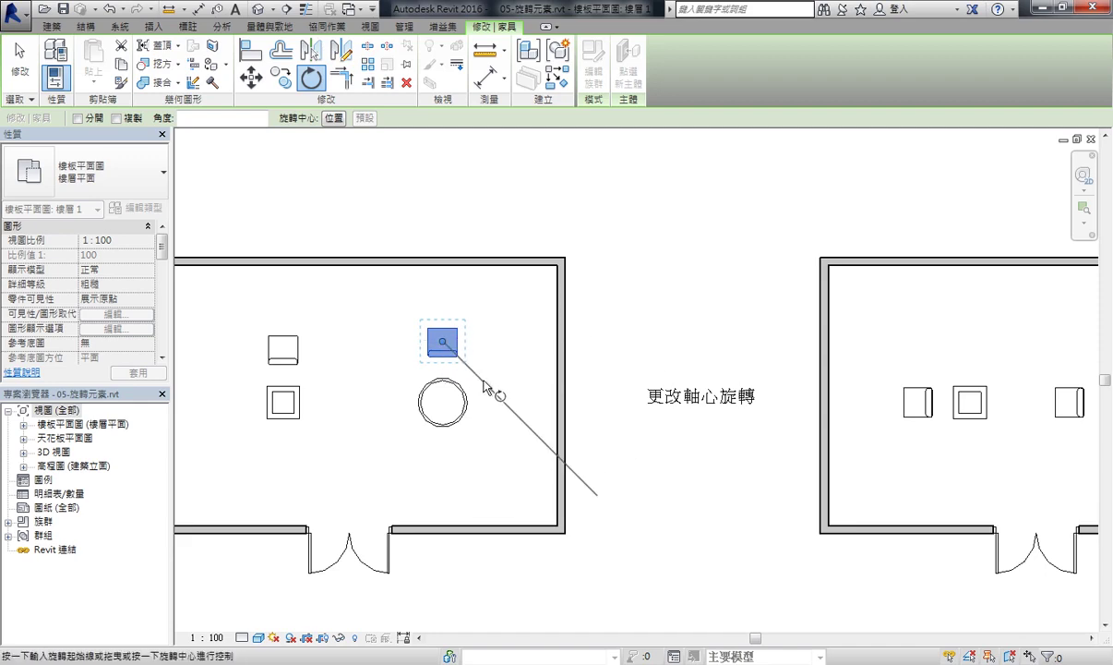
drag(444, 344, 443, 402)
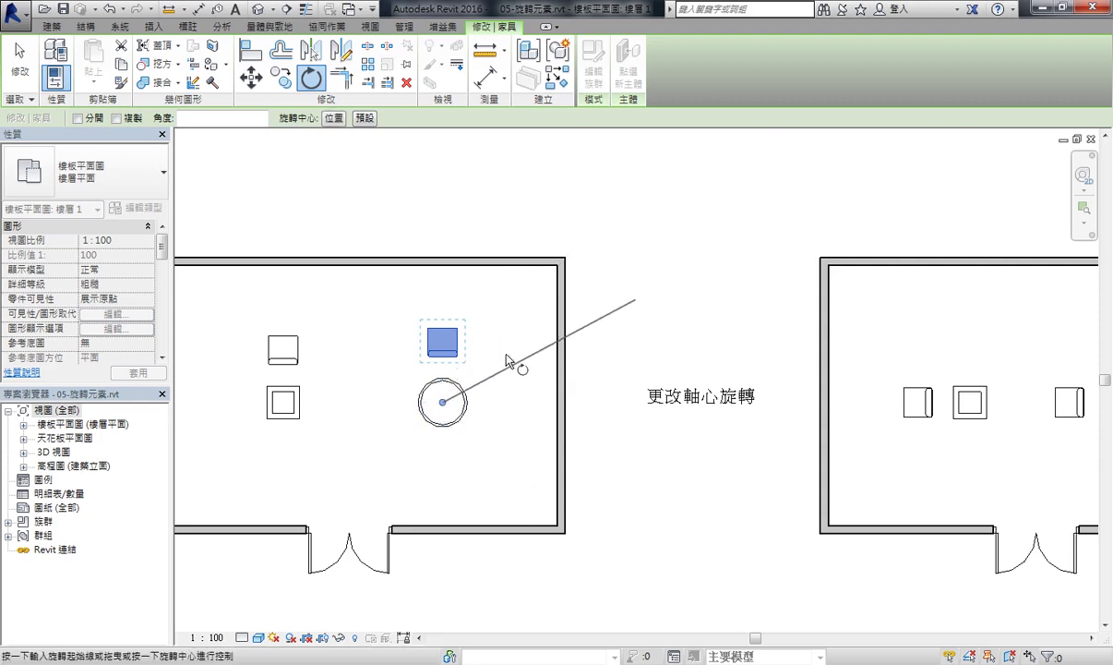
click(450, 304)
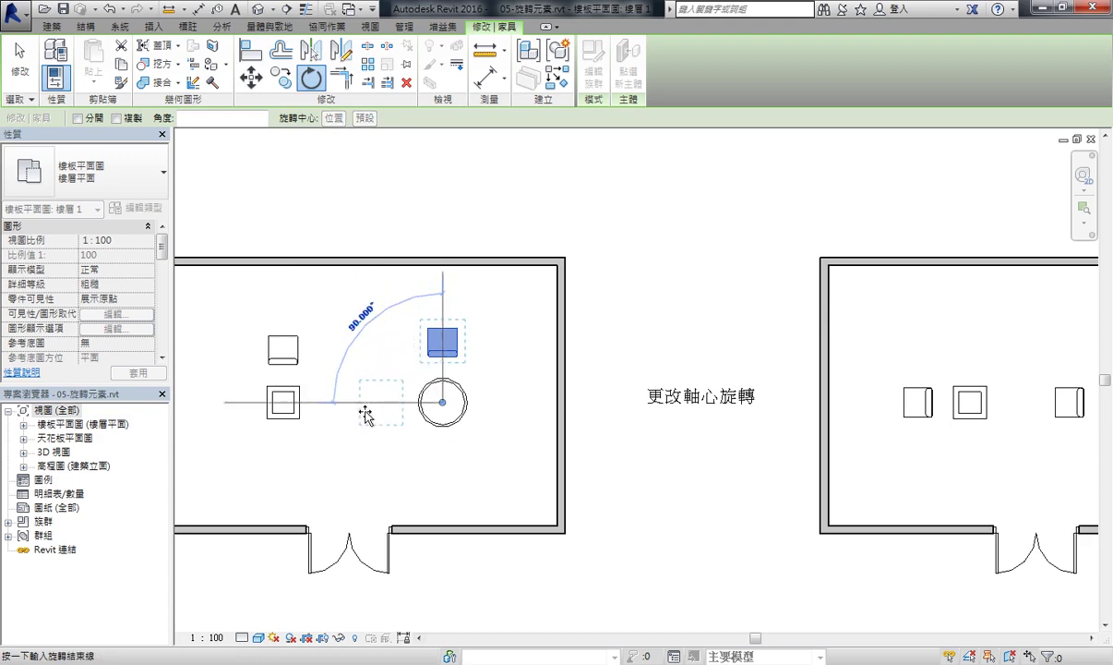
click(366, 414)
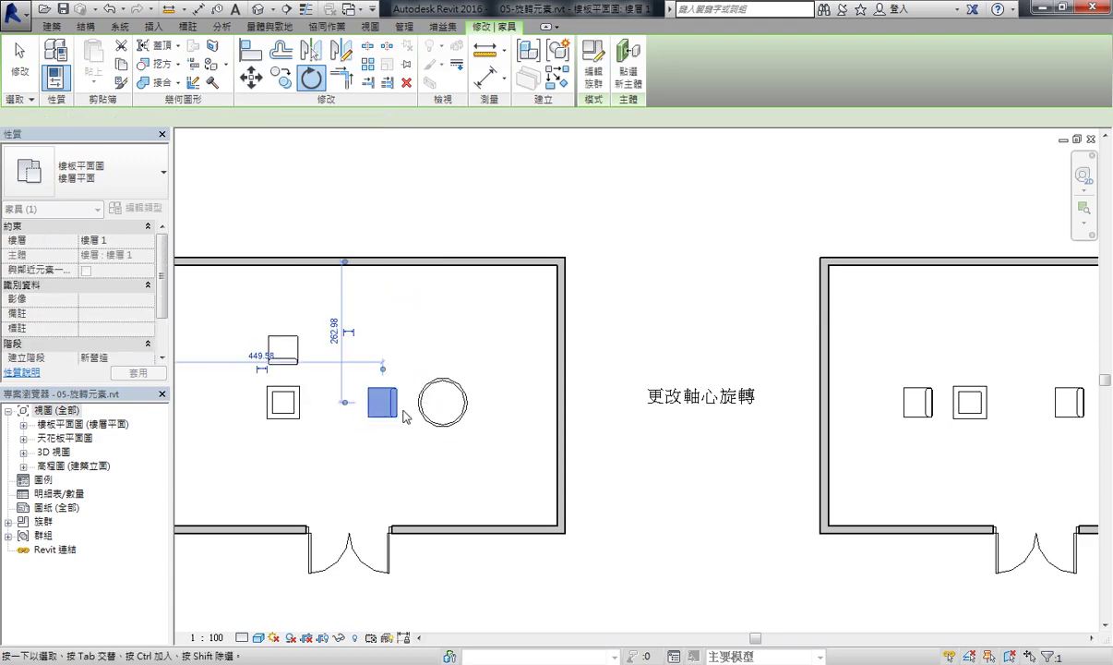
click(432, 340)
click(389, 416)
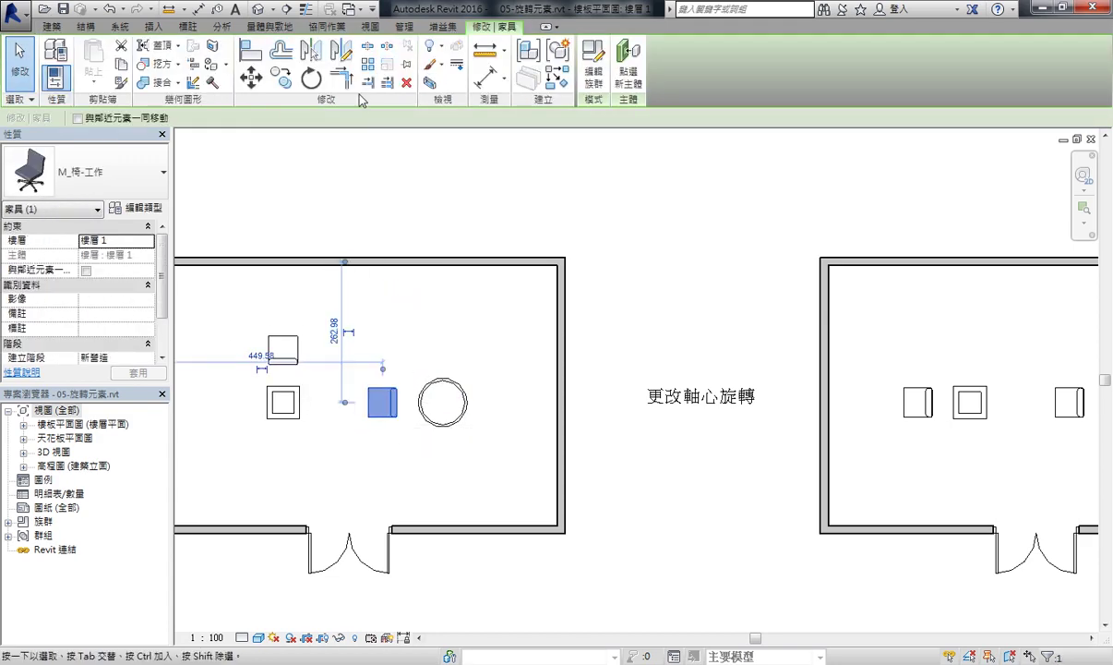
Rotate the chair another 90° about the table centre so it sits below the table.
click(313, 82)
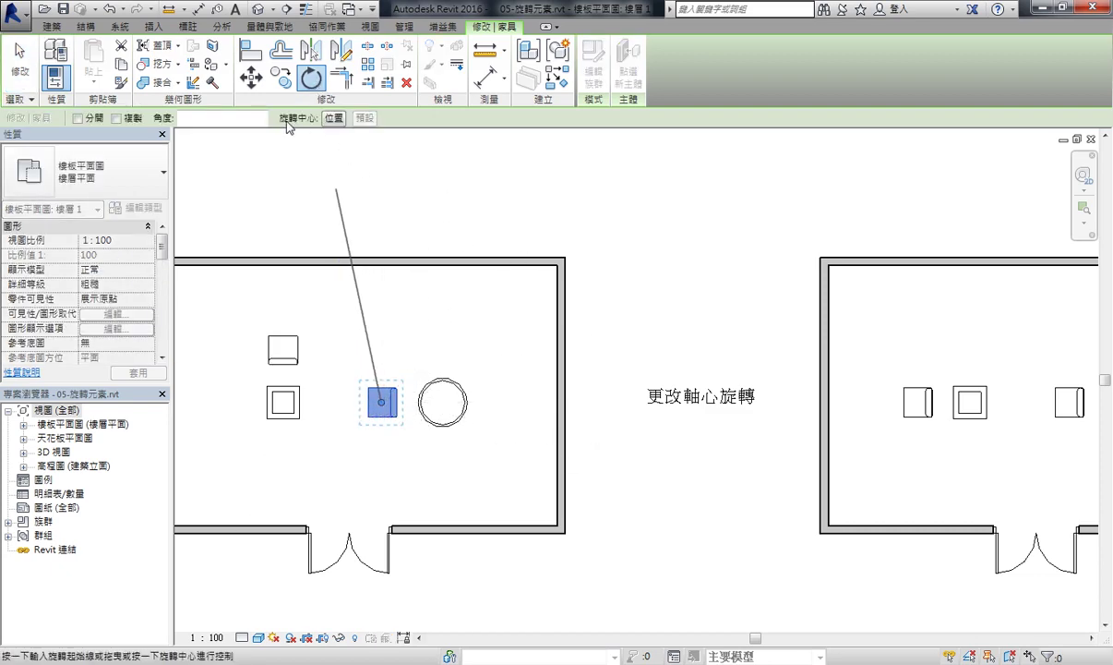
click(332, 120)
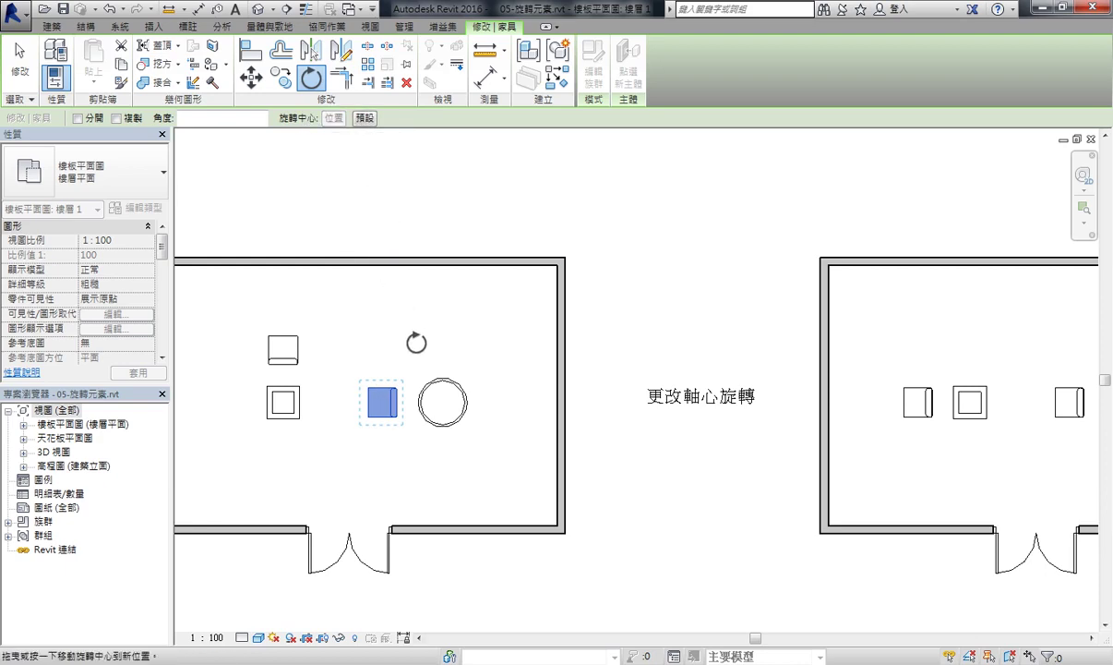
click(443, 403)
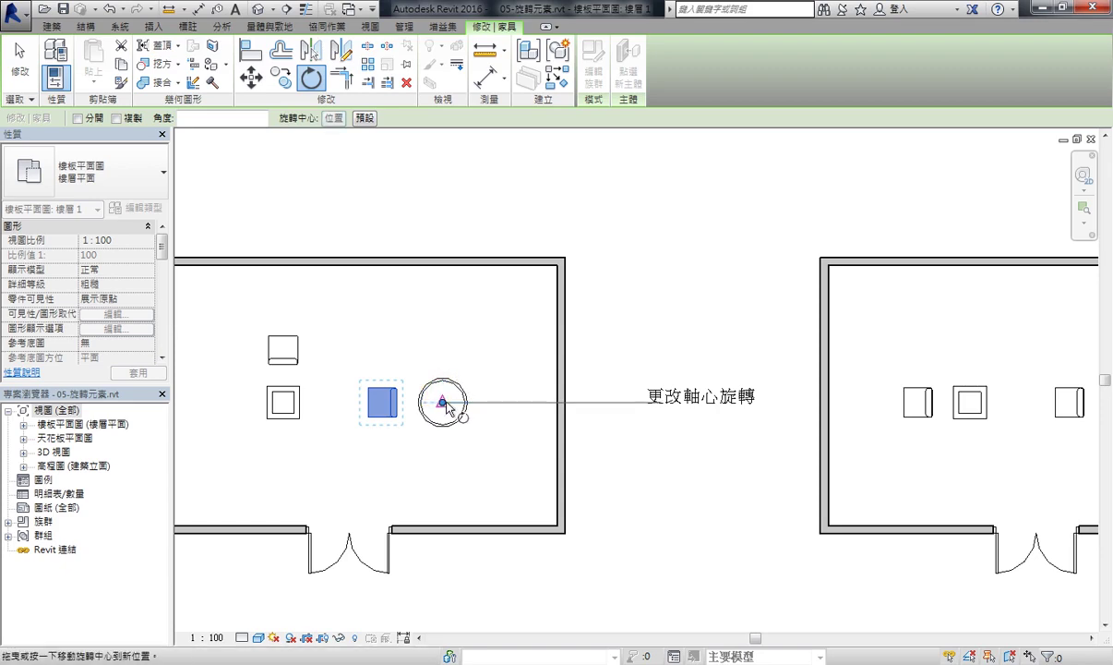
click(360, 404)
click(445, 471)
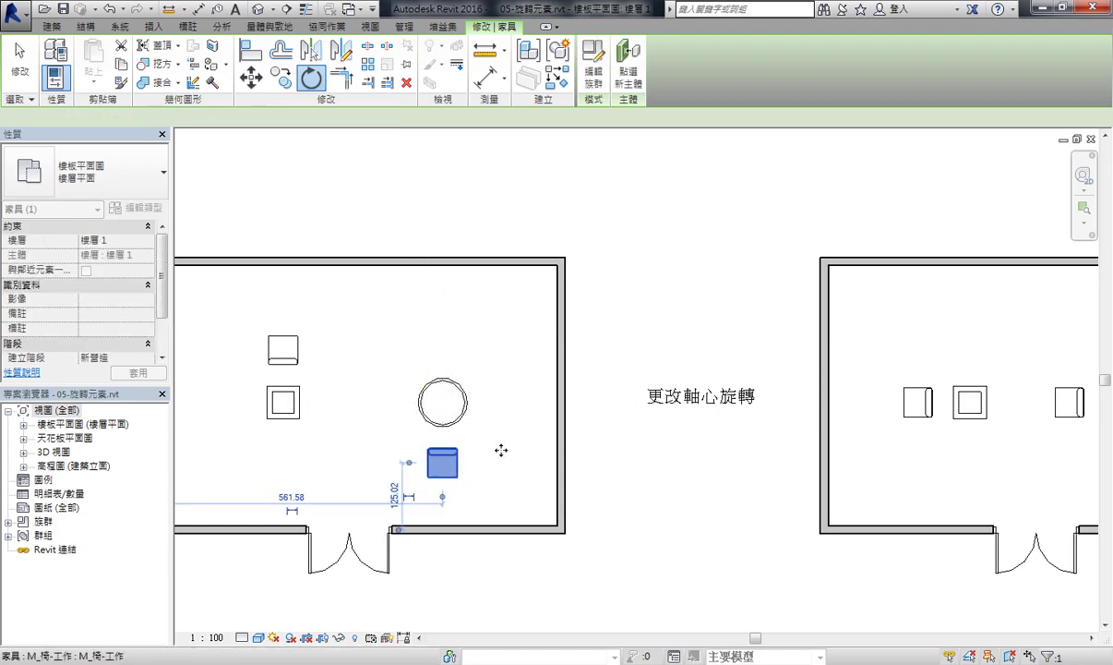
Deselect the chair and pan and zoom to the 複製旋轉 room.
middle_drag(472, 458, 464, 316)
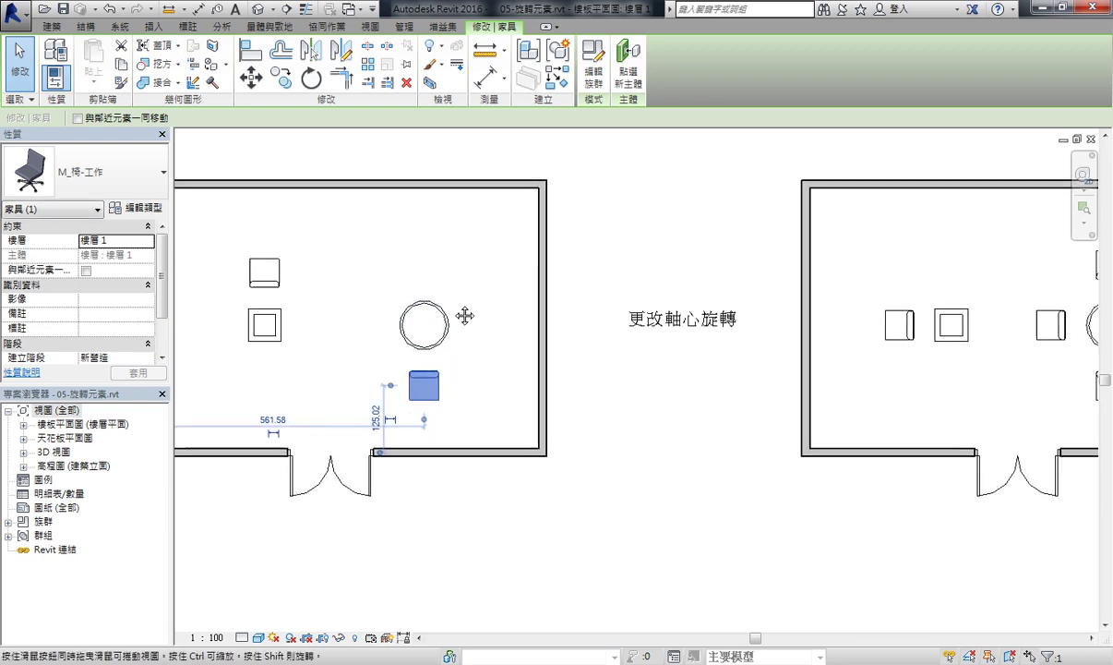
scroll(464, 316, down, 2)
scroll(452, 296, down, 2)
scroll(452, 287, down, 1)
middle_drag(466, 364, 466, 257)
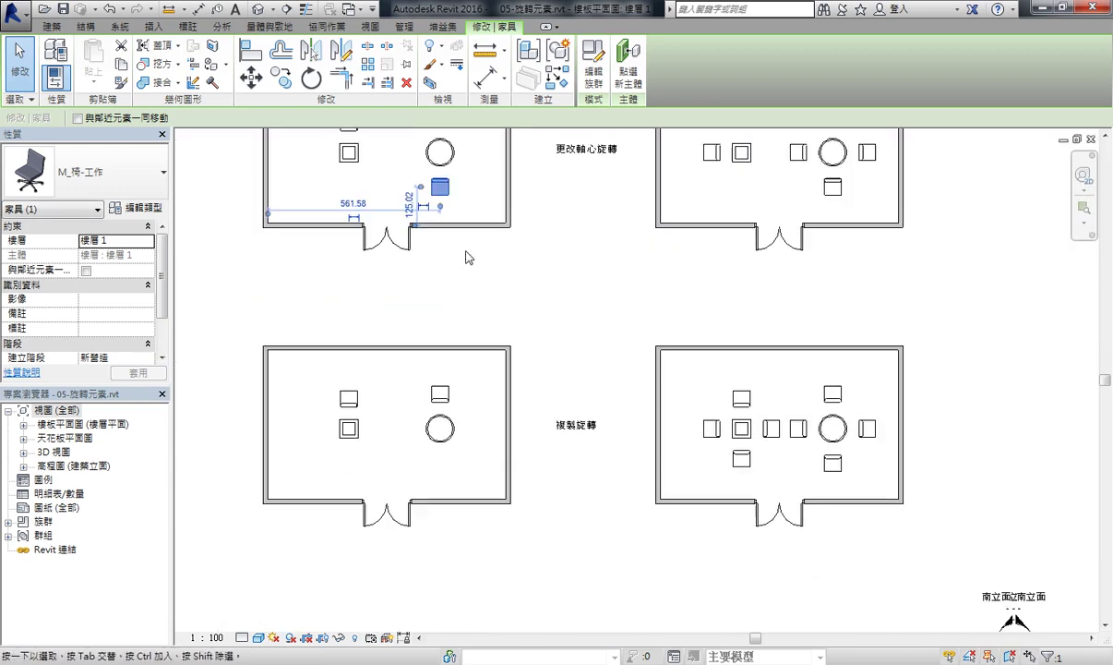
key(Escape)
scroll(462, 406, up, 1)
scroll(457, 404, up, 1)
Rotate a copy of the chair 45° about the round table, placing it up-left of the table.
scroll(453, 401, up, 1)
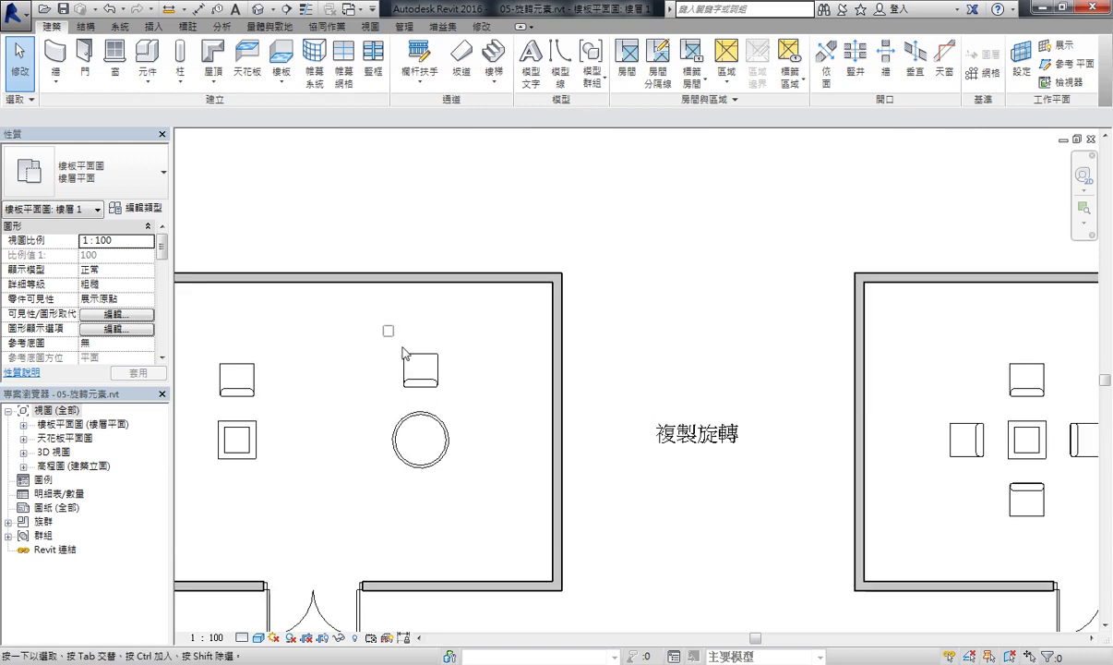
click(449, 396)
click(311, 79)
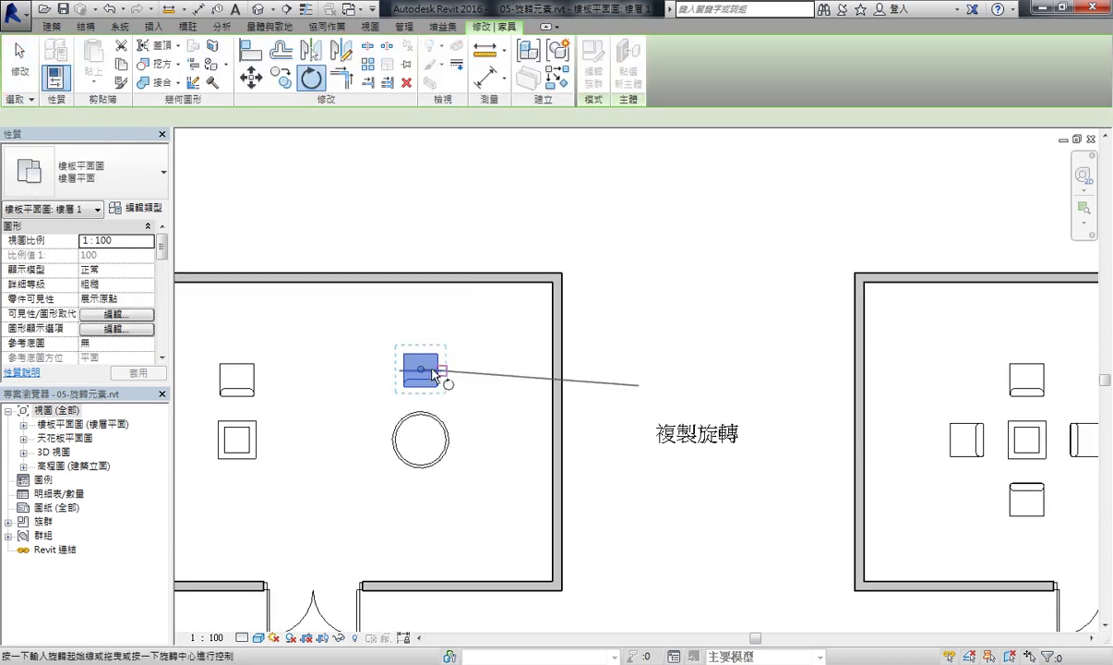
mouse_move(421, 371)
mouse_down()
mouse_move(441, 456)
mouse_move(421, 440)
mouse_up()
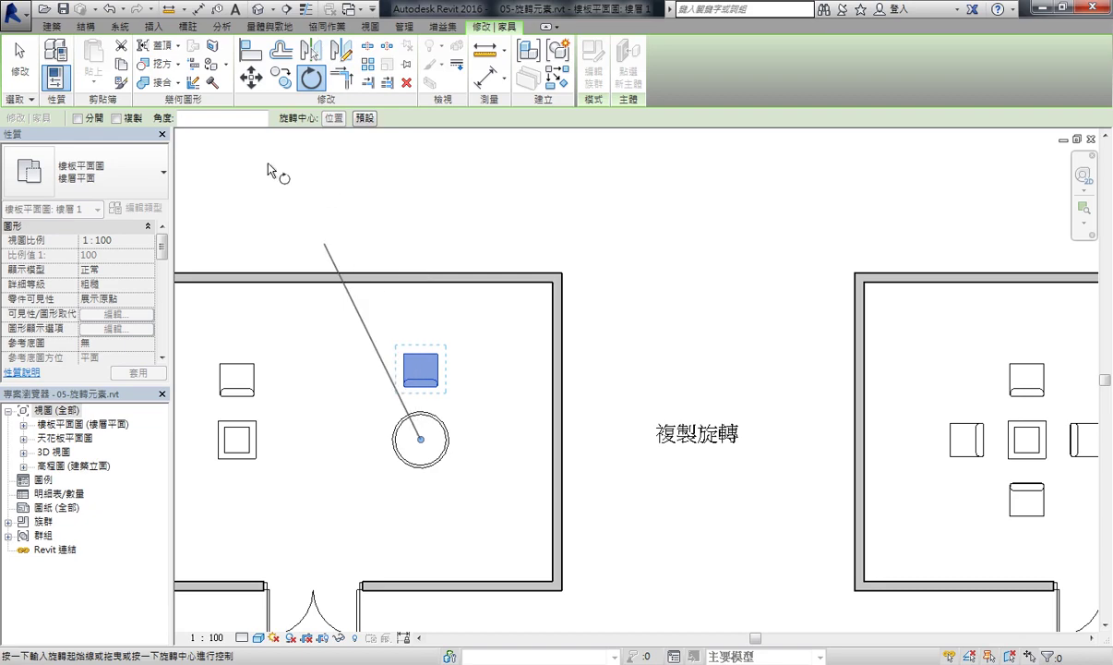
click(113, 118)
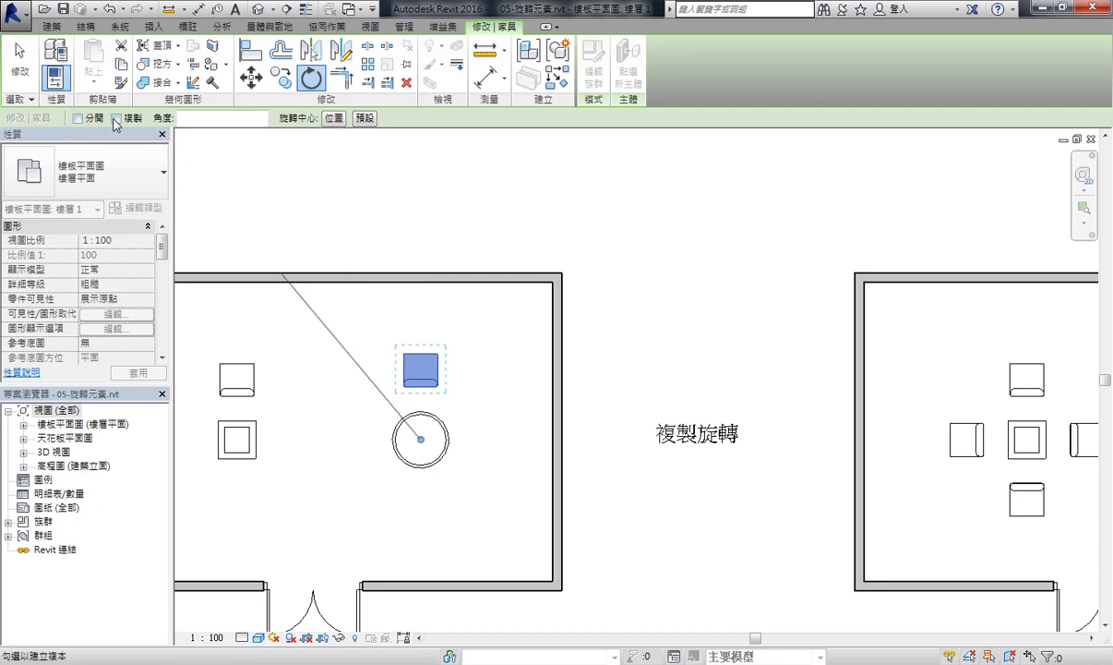
click(425, 320)
click(340, 359)
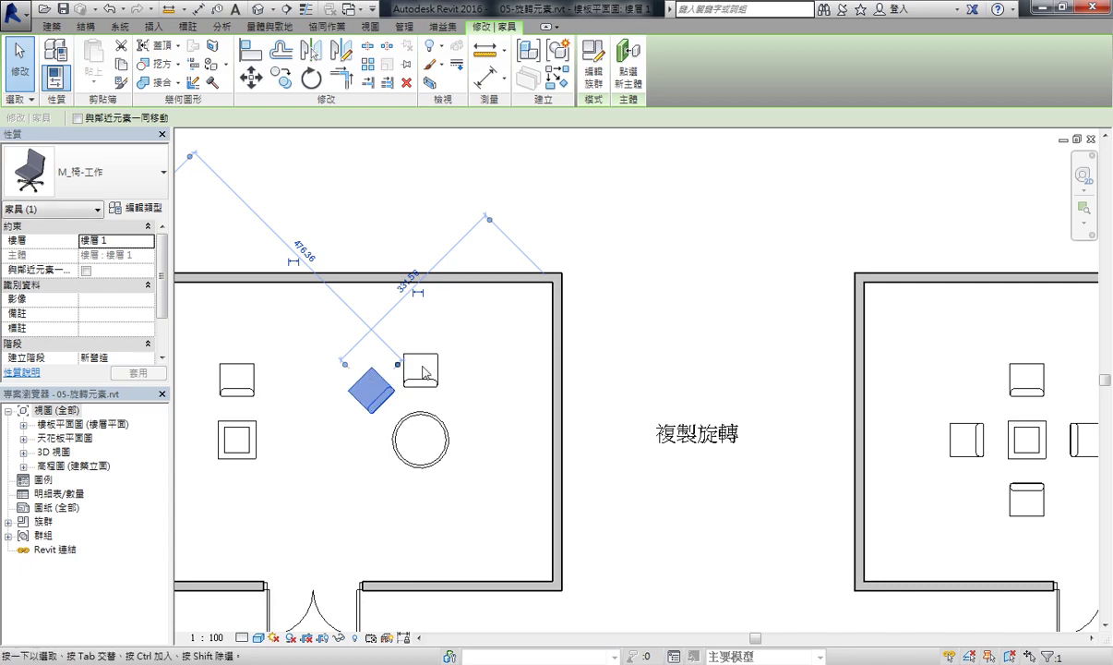
Pan and zoom to the 直接旋轉 20度 wall-grid rooms.
scroll(423, 372, down, 2)
scroll(461, 350, down, 3)
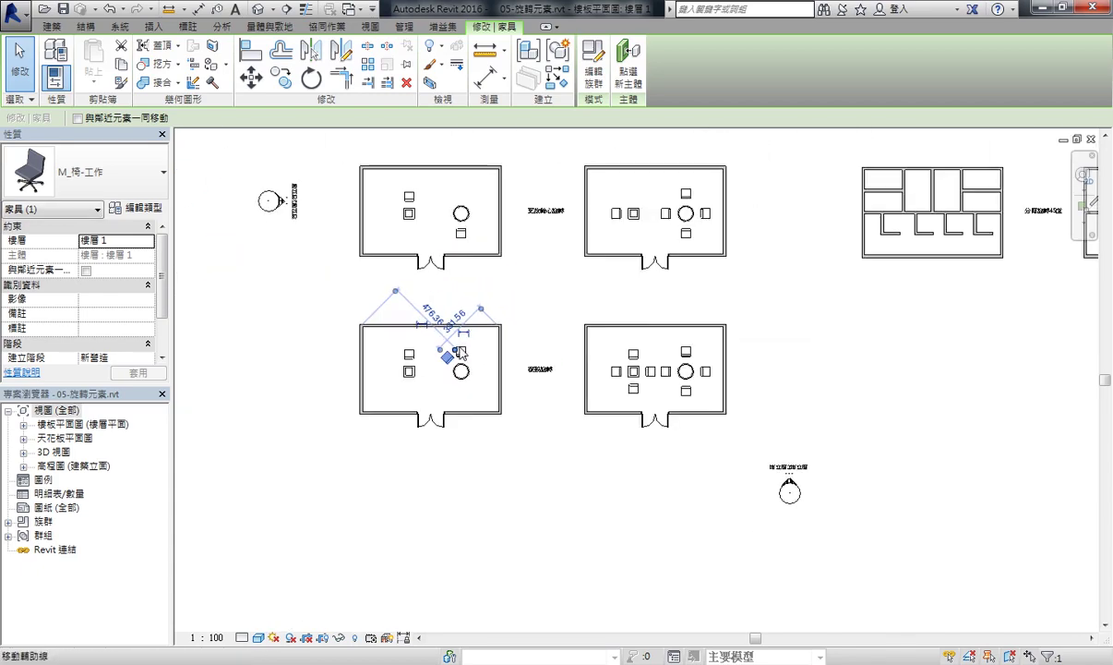
middle_drag(459, 353, 424, 397)
click(654, 194)
scroll(565, 274, up, 3)
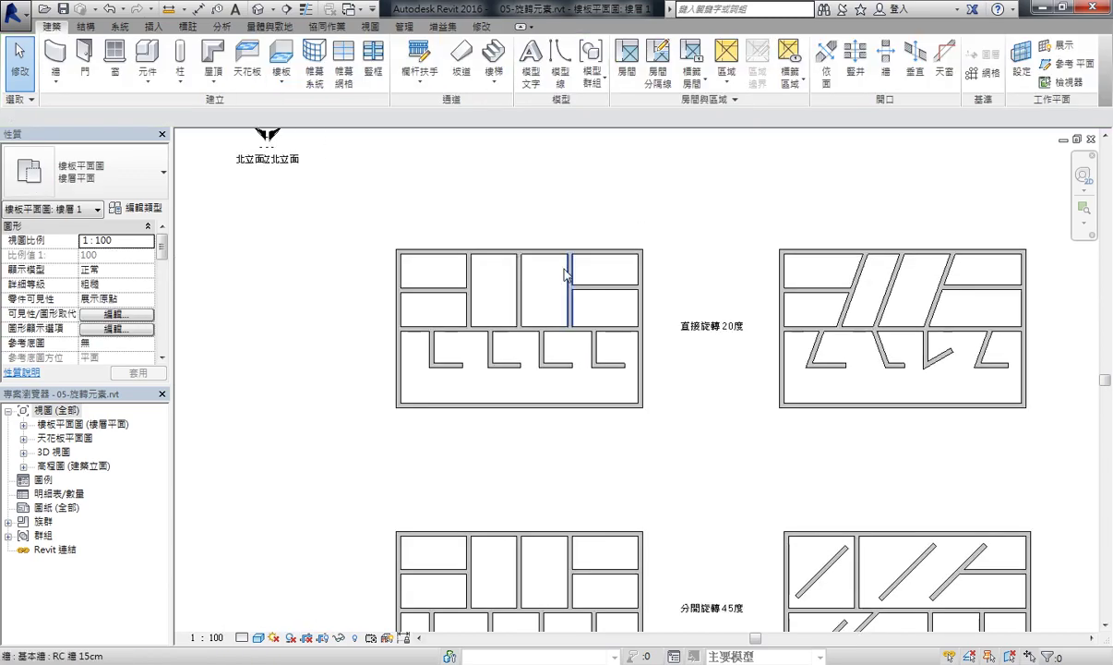
scroll(716, 337, up, 2)
scroll(649, 358, up, 1)
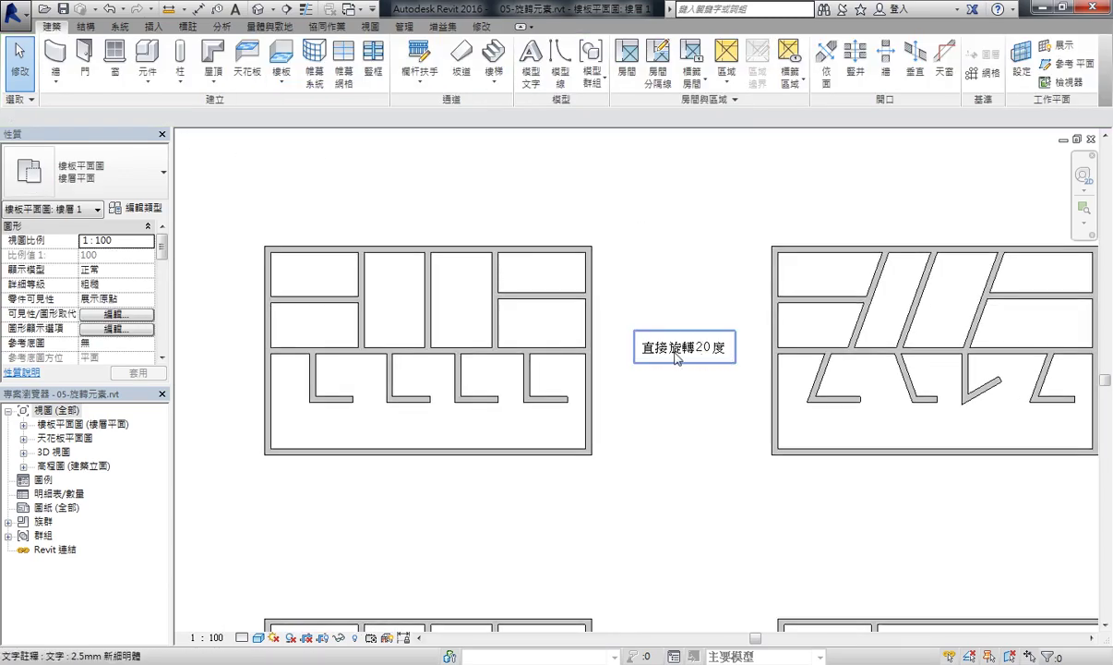
scroll(517, 332, up, 1)
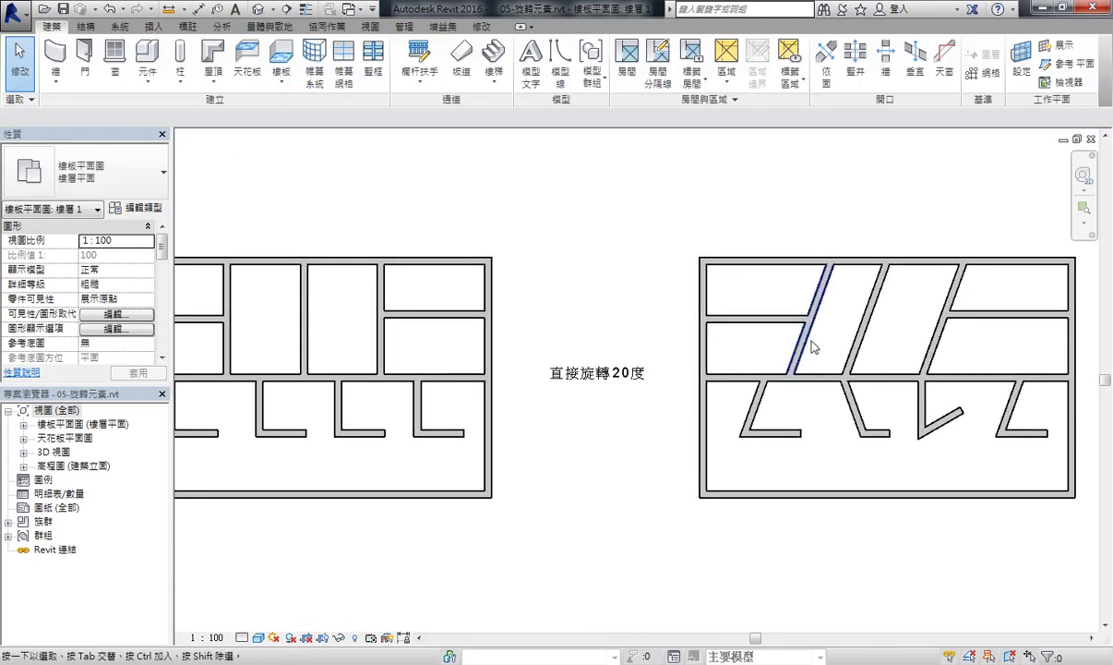
scroll(323, 385, down, 1)
scroll(447, 331, down, 2)
scroll(285, 392, up, 1)
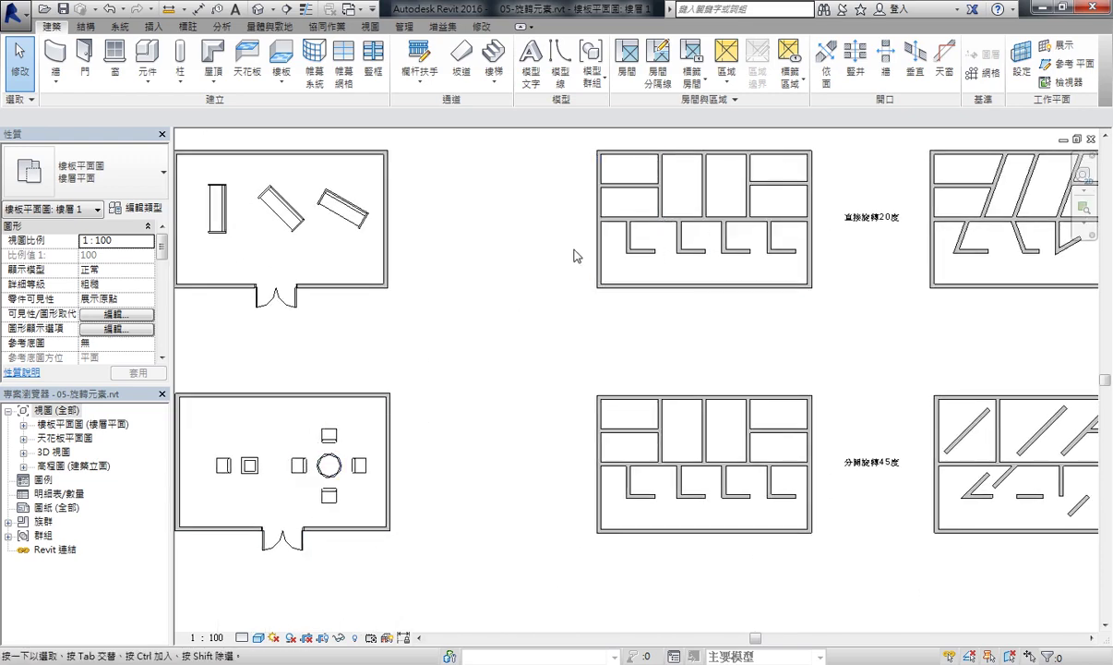
middle_drag(574, 251, 505, 302)
scroll(500, 299, up, 1)
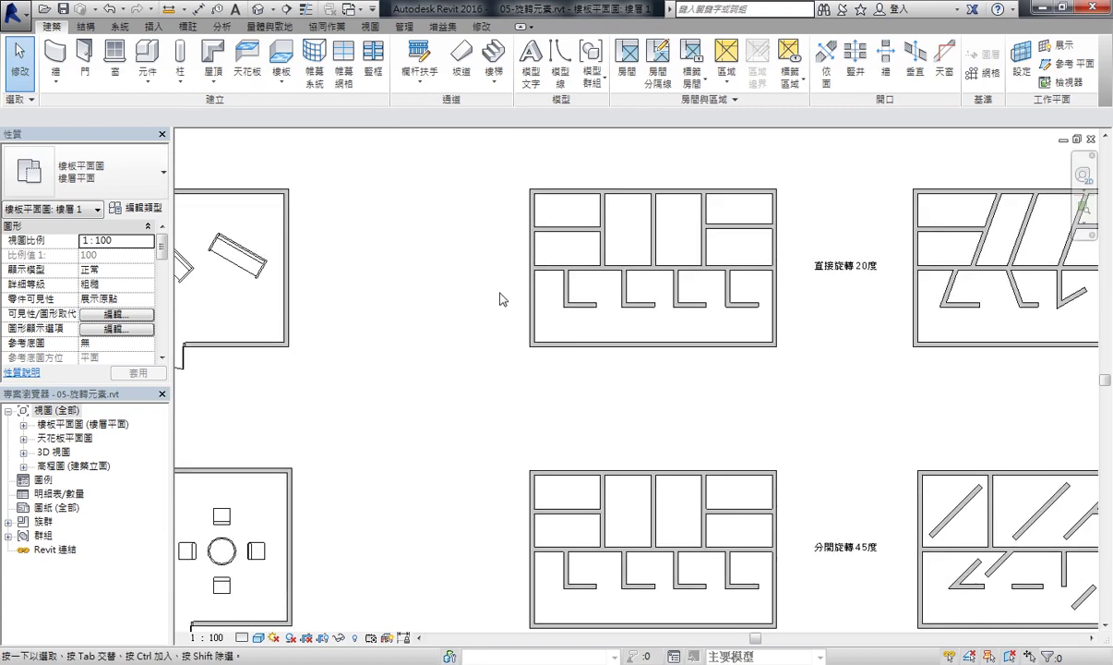
scroll(500, 298, up, 1)
scroll(501, 298, up, 1)
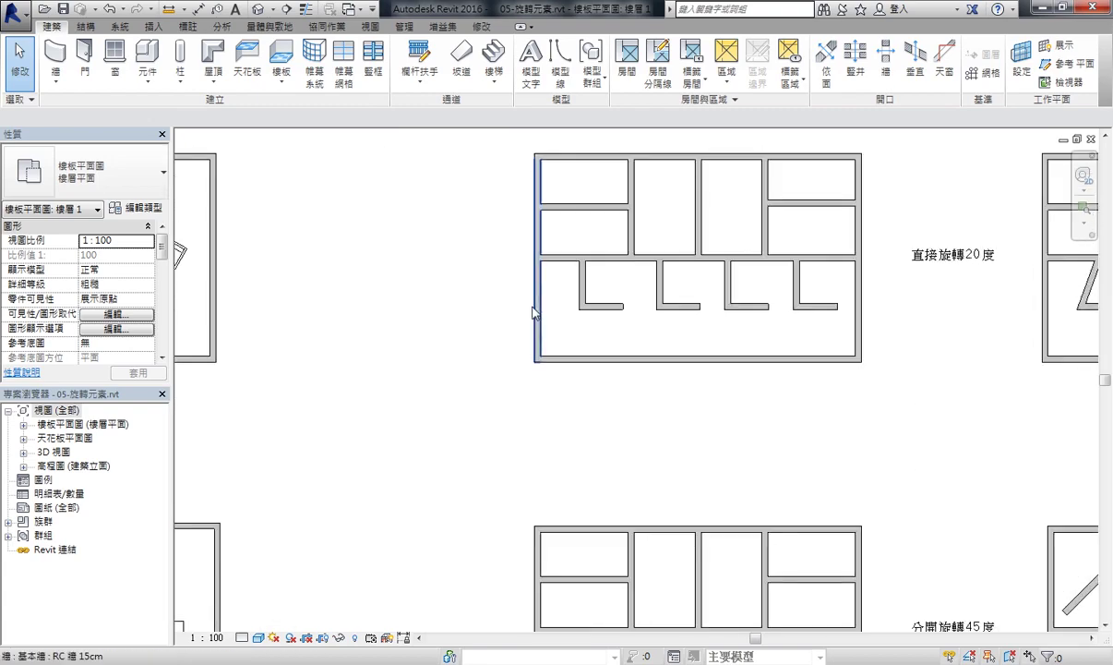
Place a 160 x 220 cm double door in the left outer wall of the 直接旋轉20度 original plan.
click(84, 63)
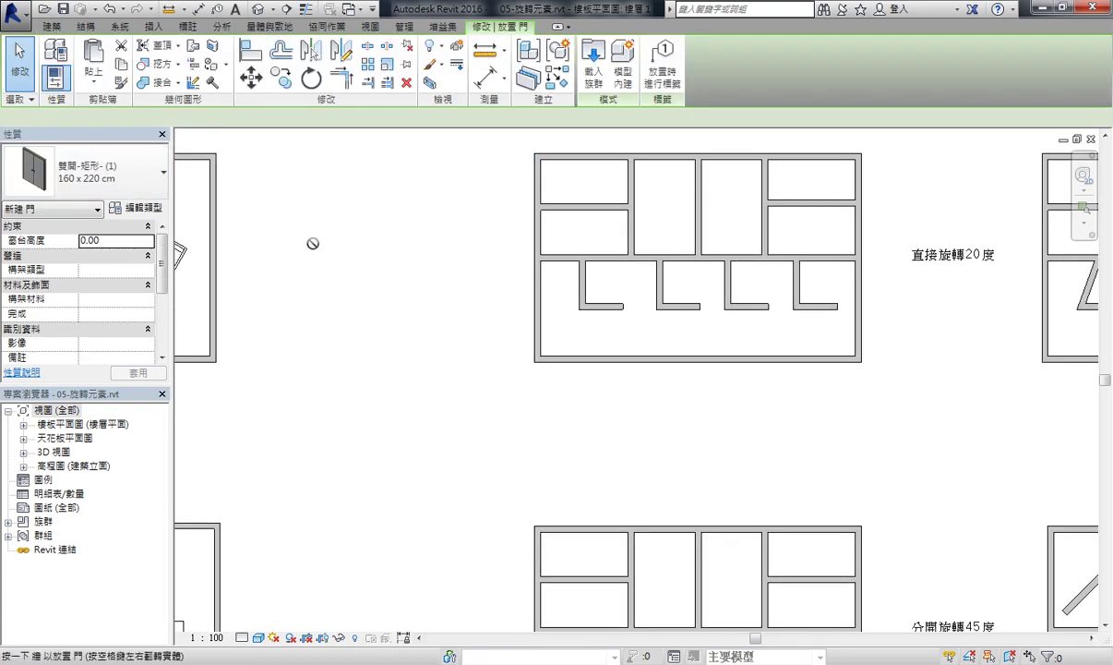
click(519, 317)
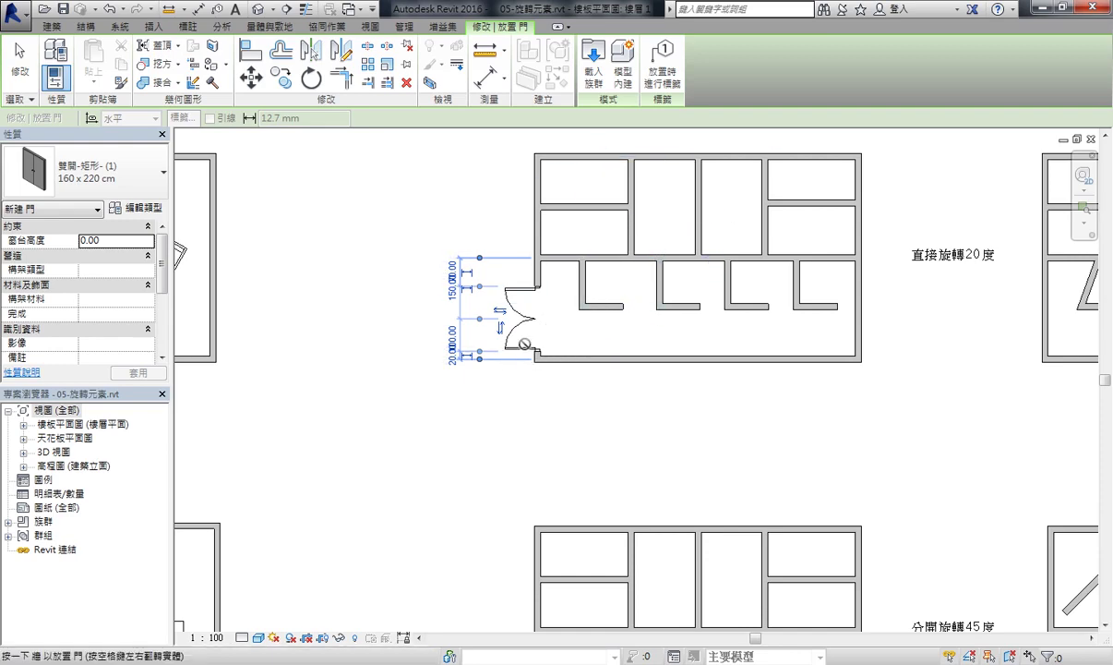
right_click(492, 285)
click(522, 294)
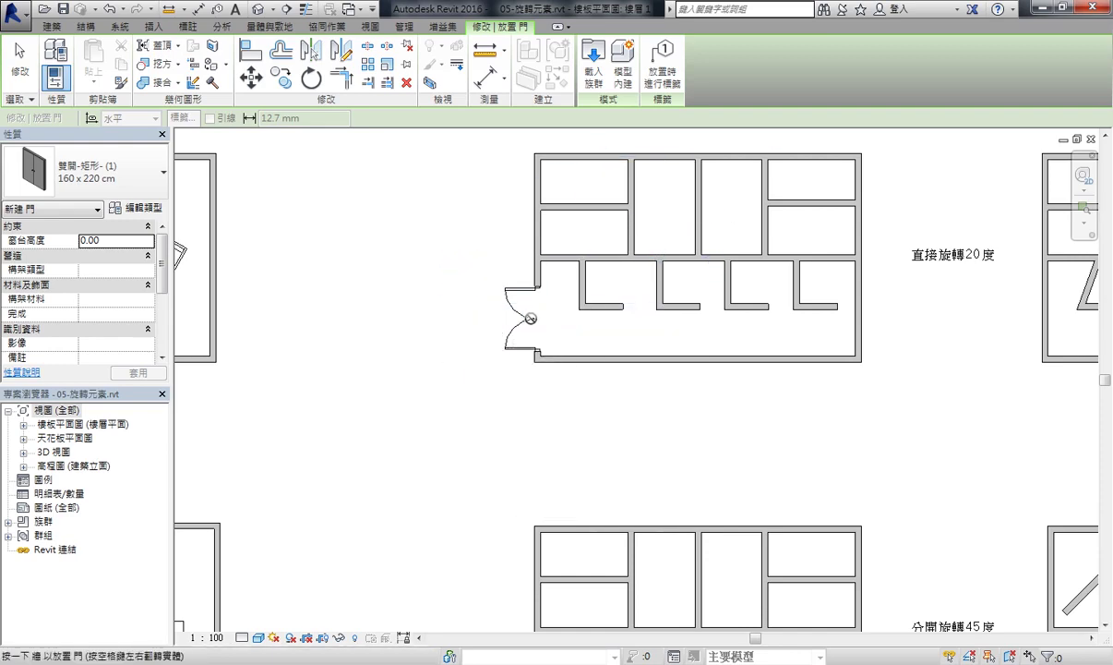
right_click(492, 291)
click(517, 301)
click(519, 318)
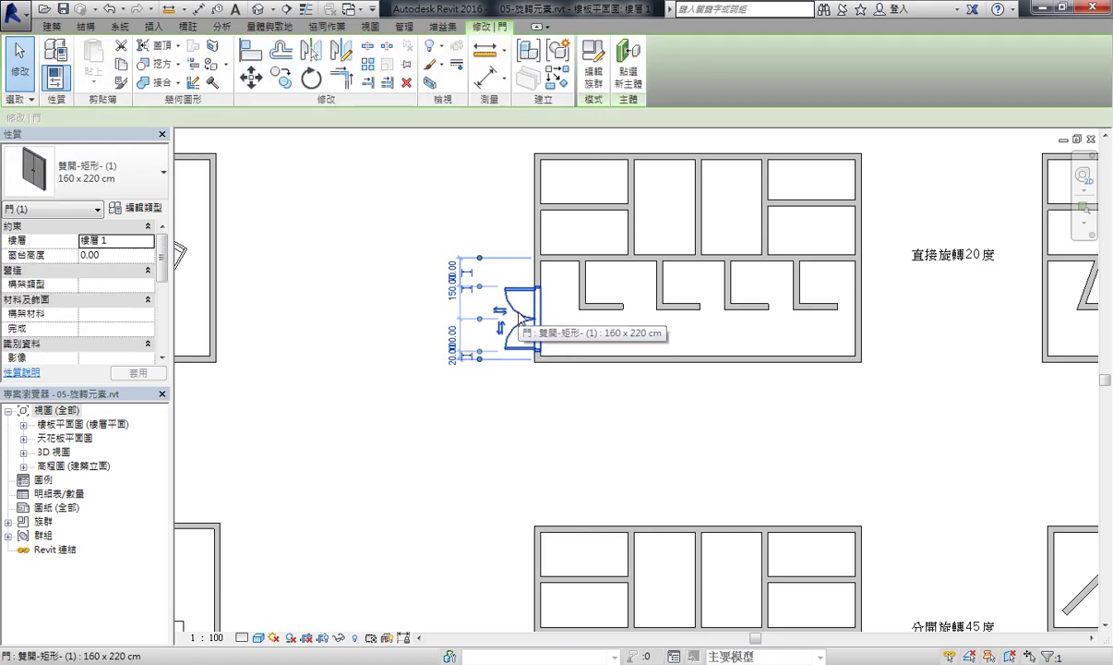
key(Escape)
scroll(587, 301, up, 2)
scroll(437, 273, down, 2)
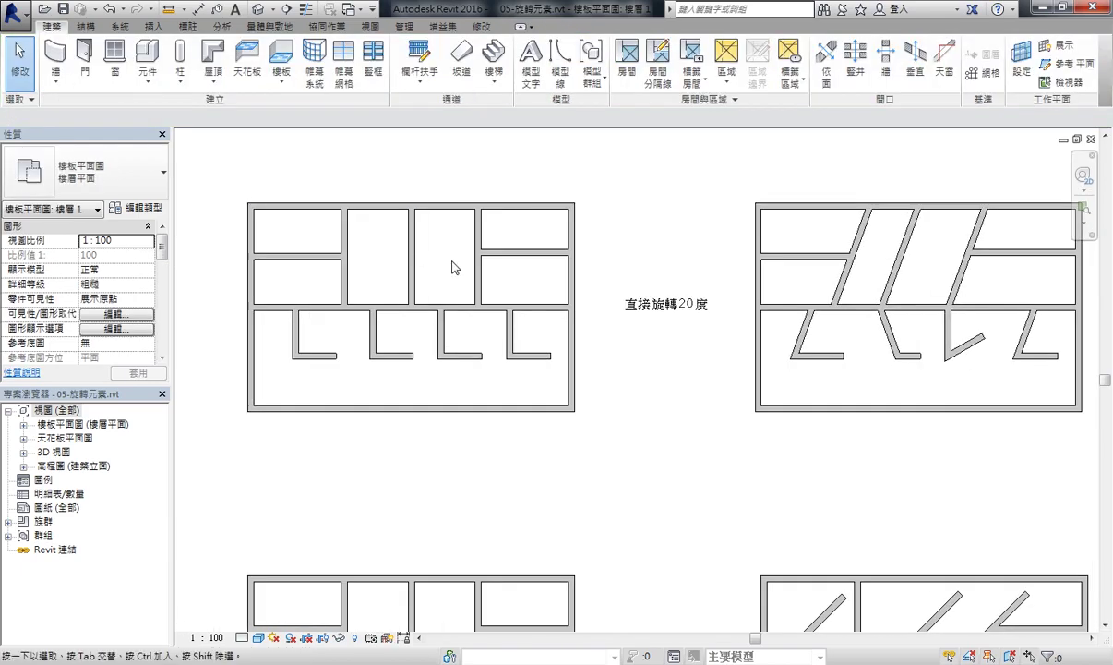
middle_drag(452, 268, 458, 300)
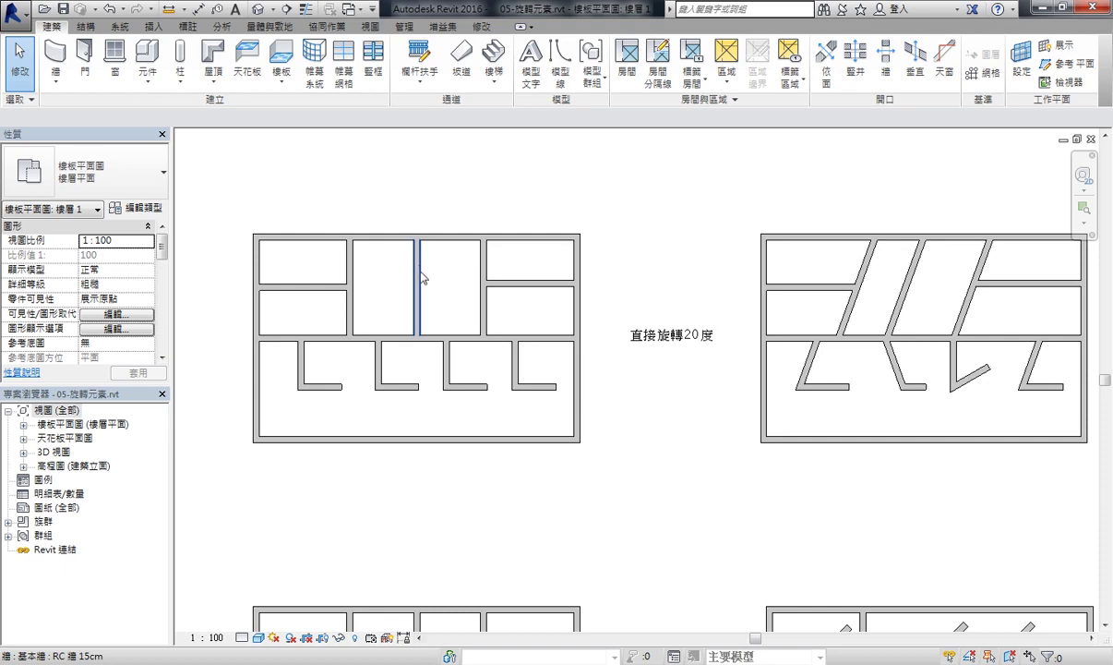
click(420, 272)
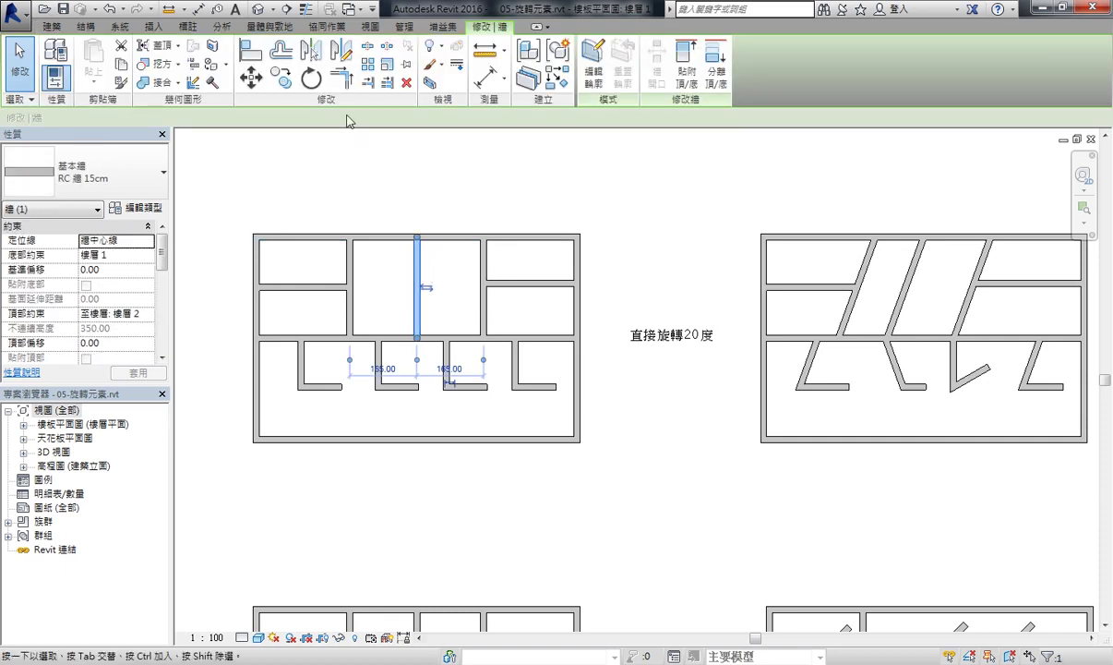
click(313, 83)
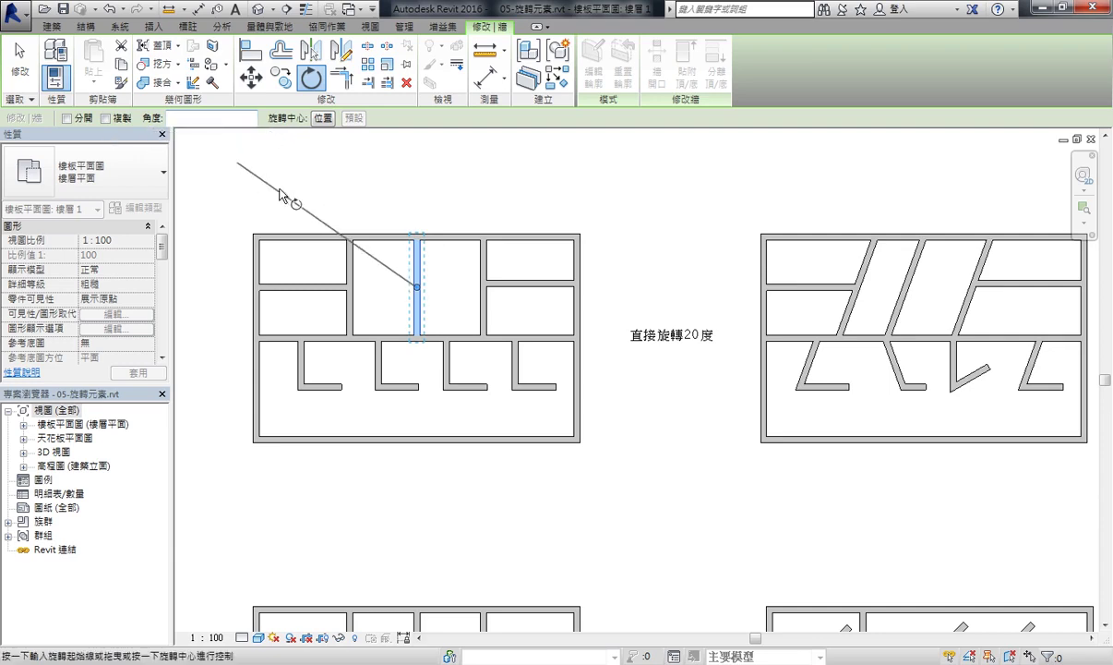
click(182, 121)
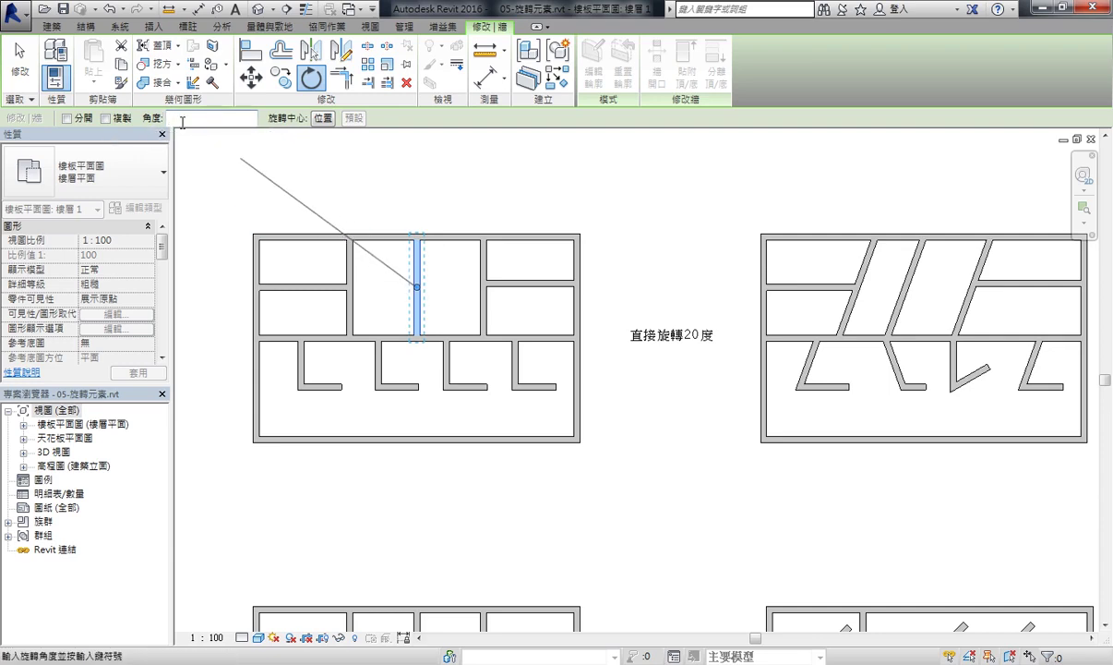
text(20)
key(Return)
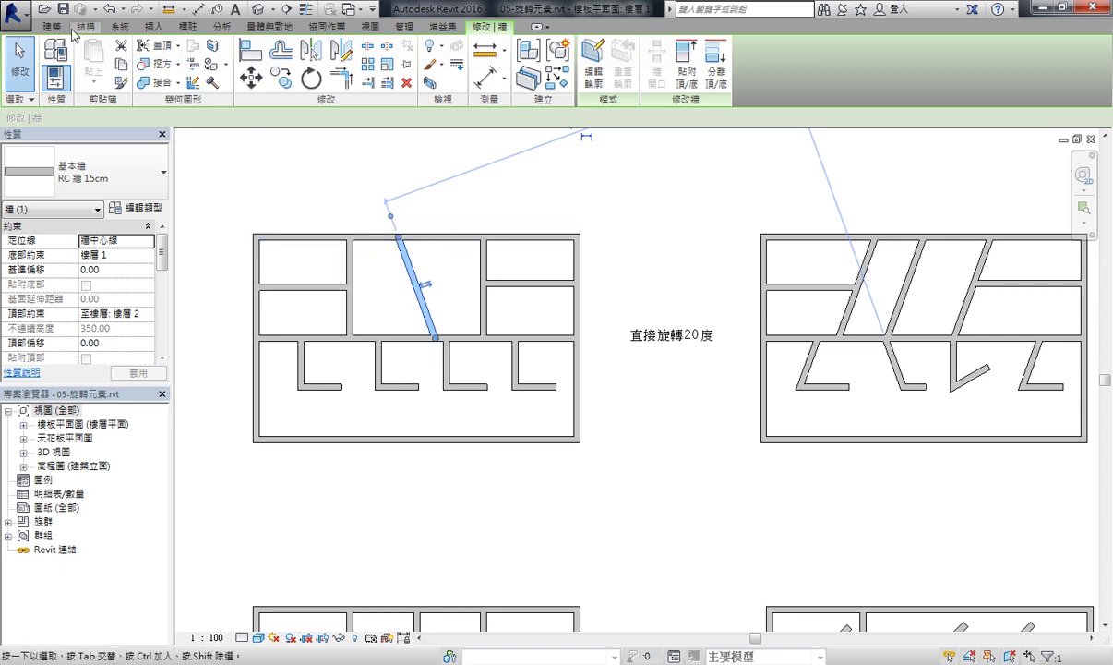
click(110, 9)
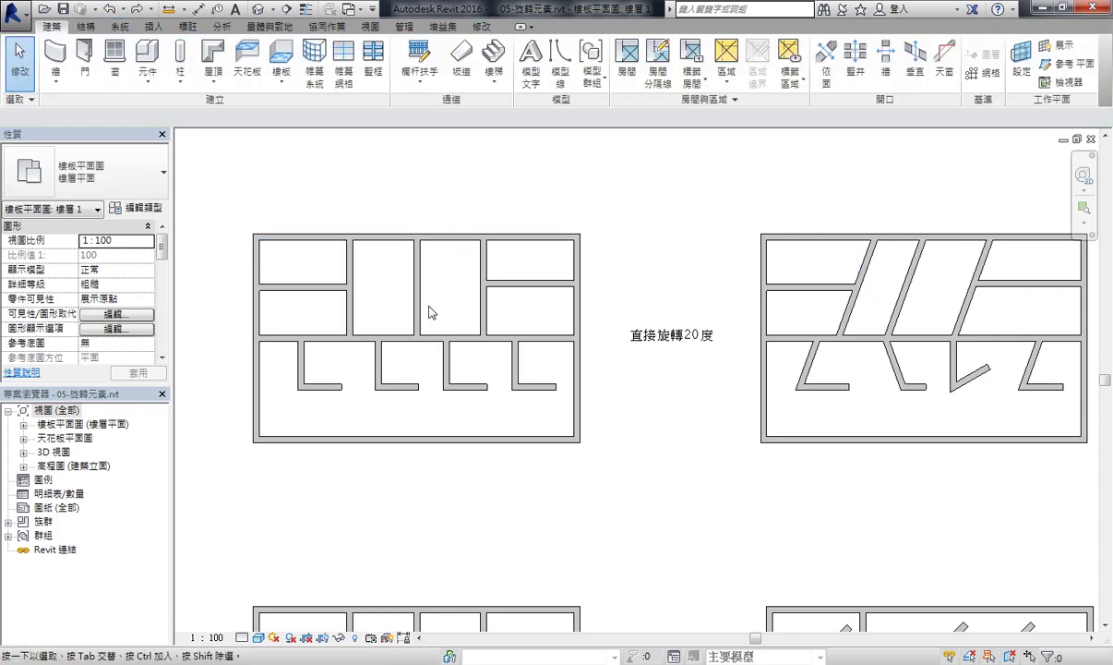
Rotate the middle vertical wall by -20° using RO and the Angle field.
click(421, 257)
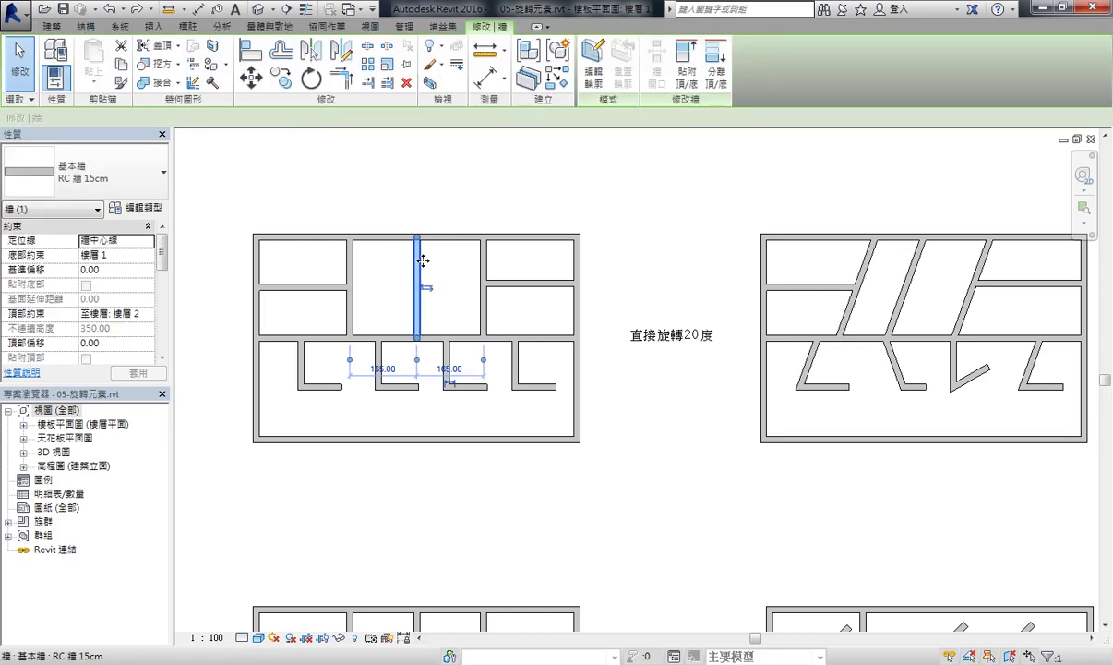
key(r)
key(o)
click(223, 121)
text(-20)
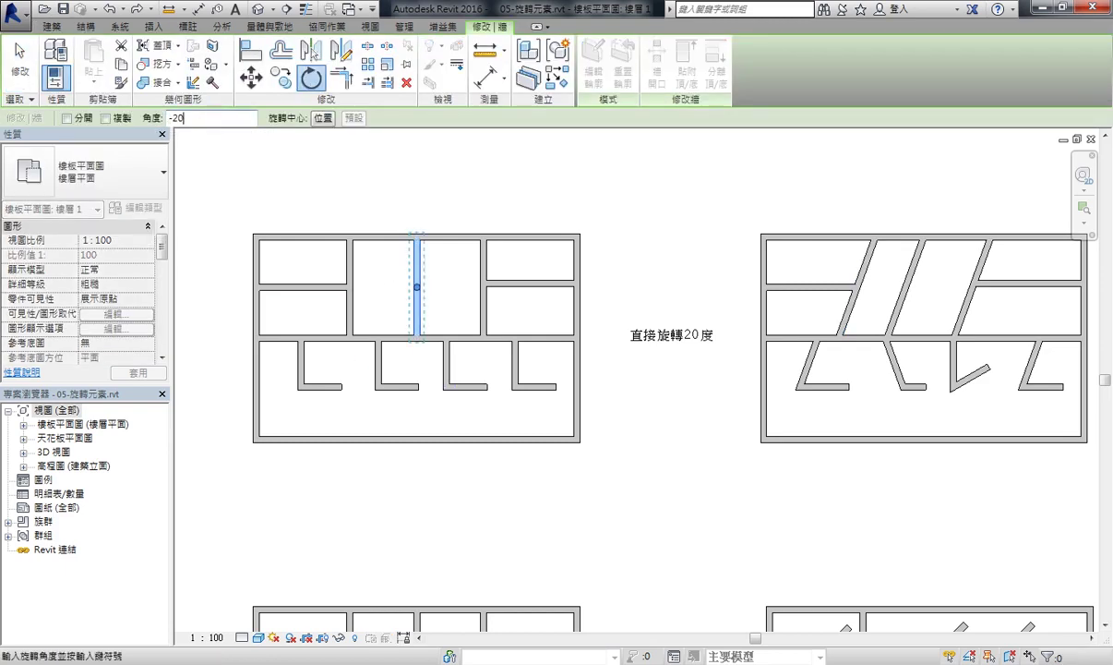
key(Return)
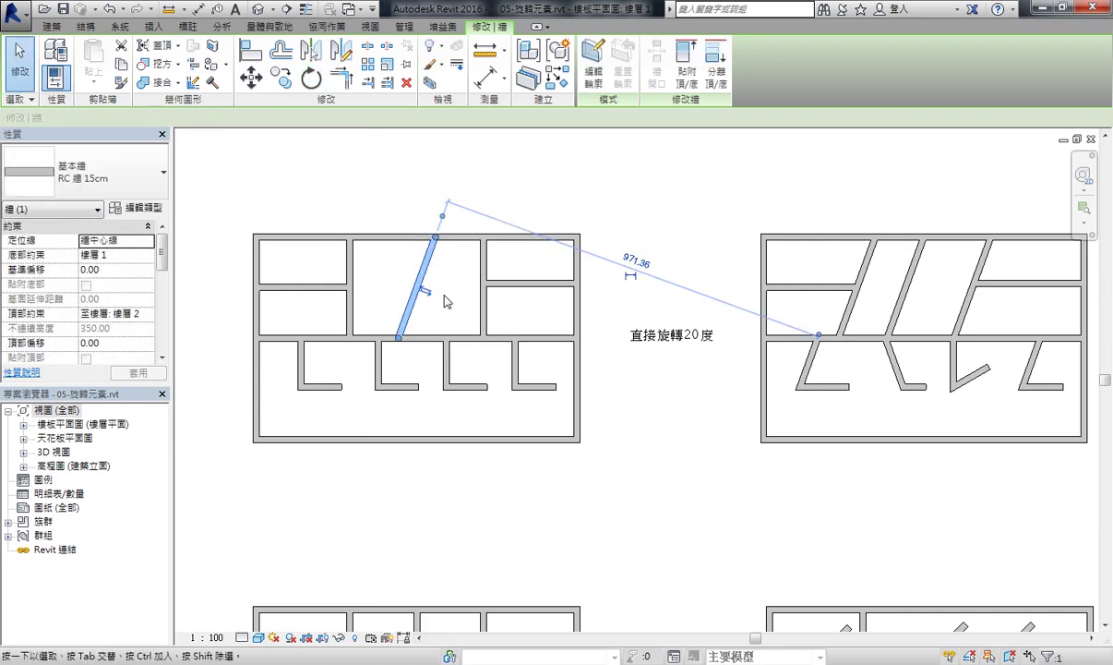
Clear the wall selection and pan toward the lower plan pairs.
key(Escape)
mouse_move(445, 310)
middle_down()
mouse_move(658, 423)
mouse_move(621, 365)
middle_up()
scroll(658, 423, down, 1)
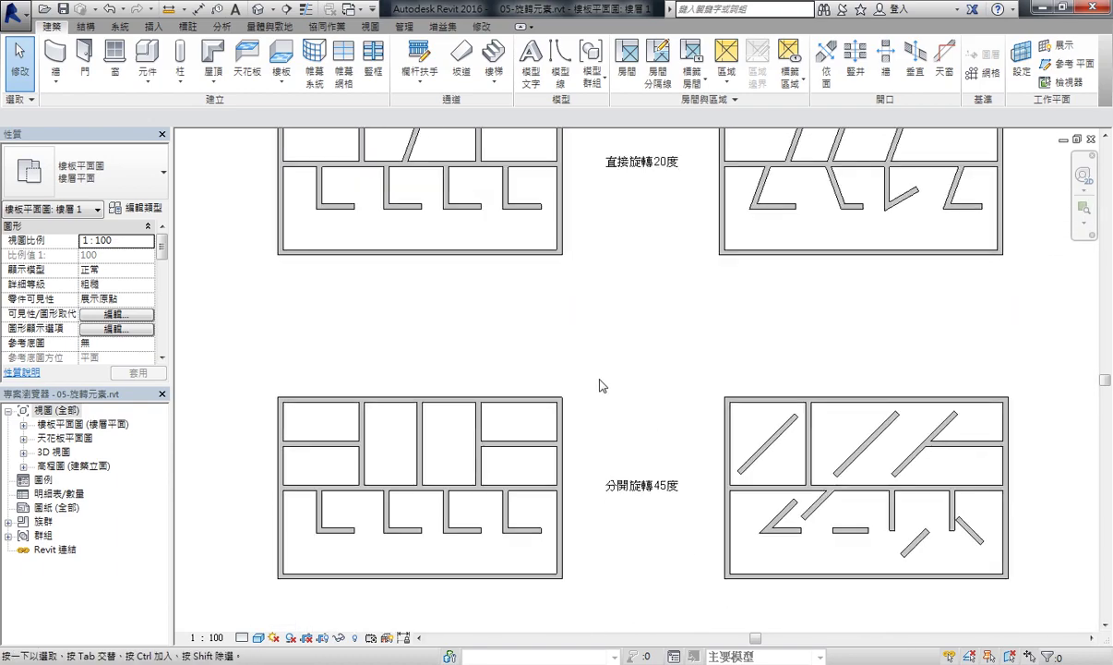
Pan and zoom until the 分開旋轉45度 original and reference plans sit mid-screen.
middle_drag(608, 451, 619, 373)
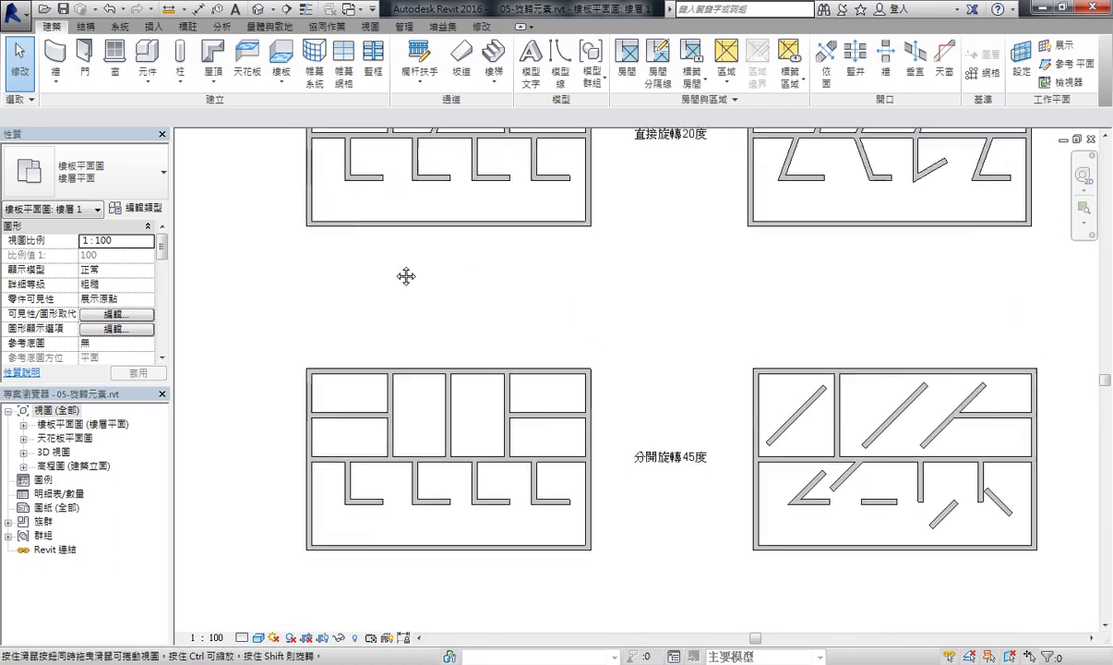
scroll(448, 294, up, 2)
mouse_move(448, 294)
middle_down()
mouse_move(471, 312)
mouse_move(471, 303)
middle_up()
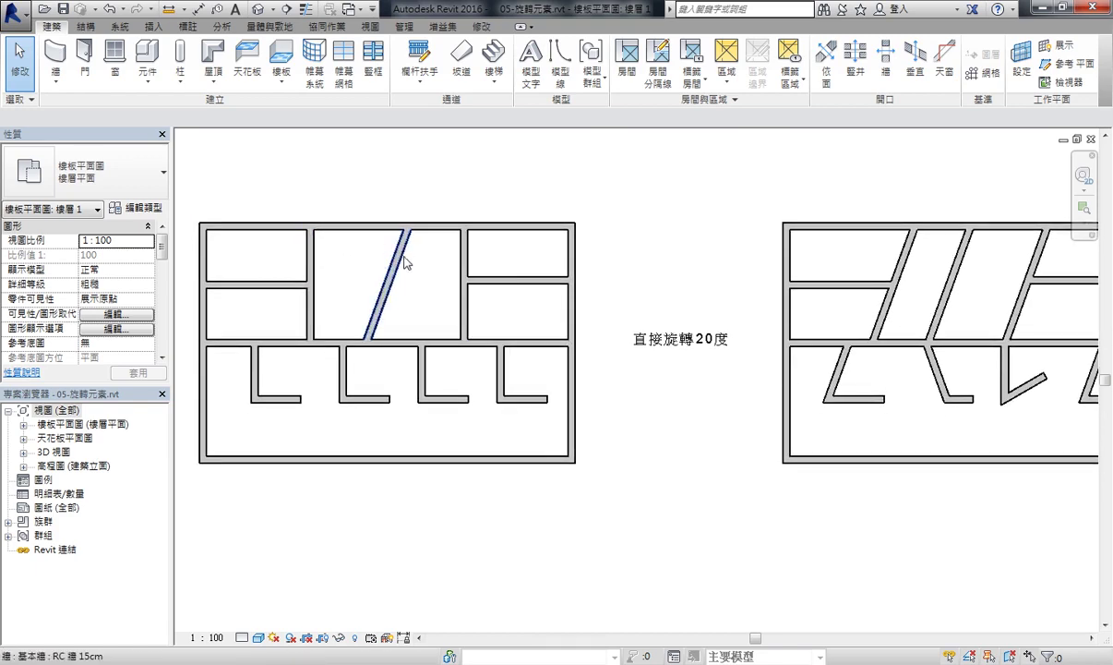
scroll(407, 249, up, 1)
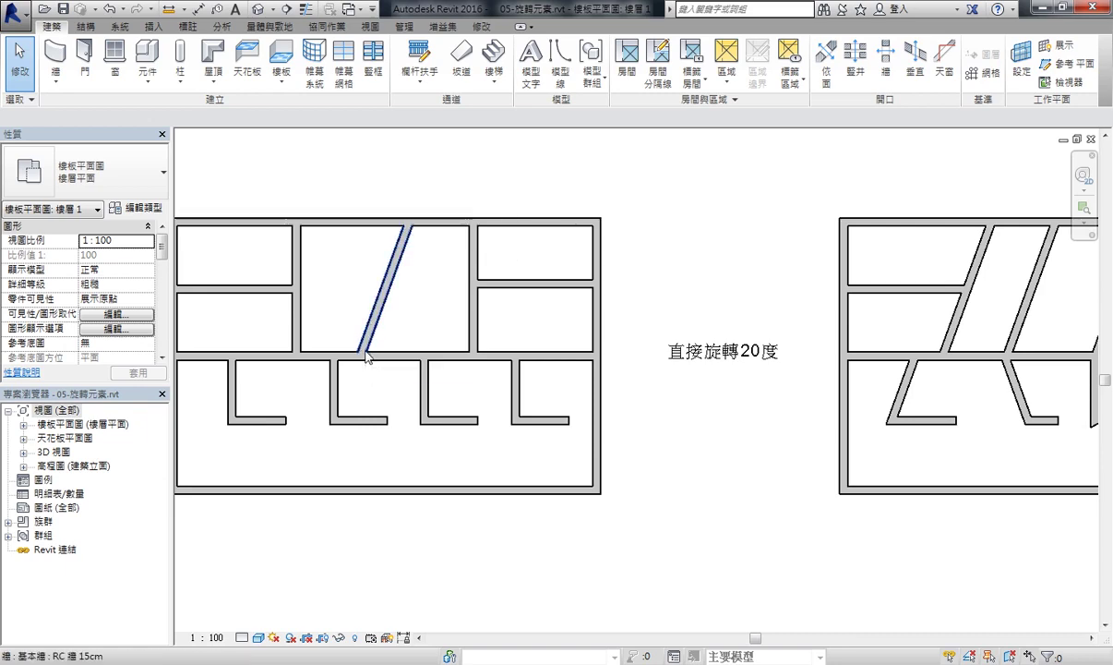
scroll(366, 357, down, 2)
middle_drag(462, 356, 539, 286)
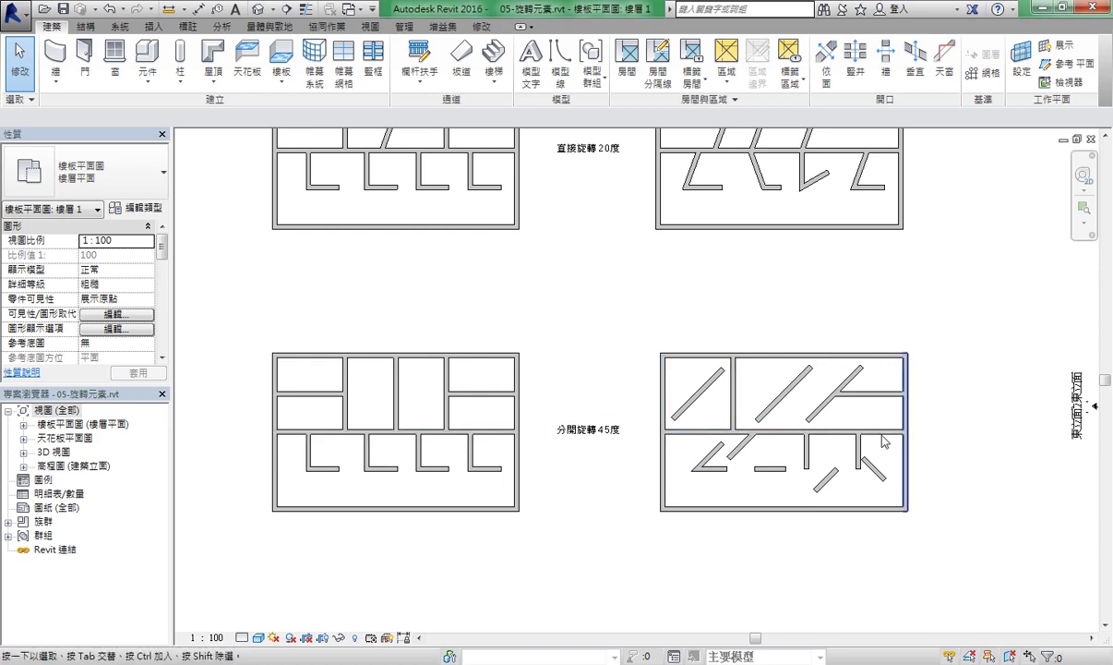
middle_drag(605, 430, 635, 432)
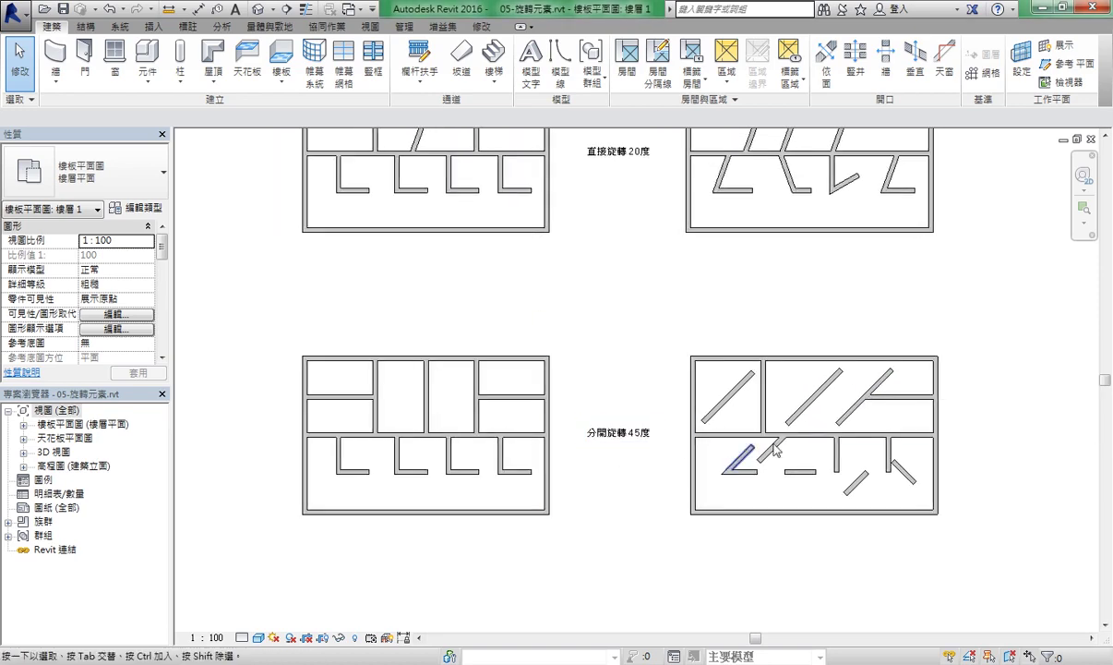
Rotate the middle upper wall of the 分開旋轉45度 plan 45° with Disjoin enabled.
scroll(425, 402, up, 2)
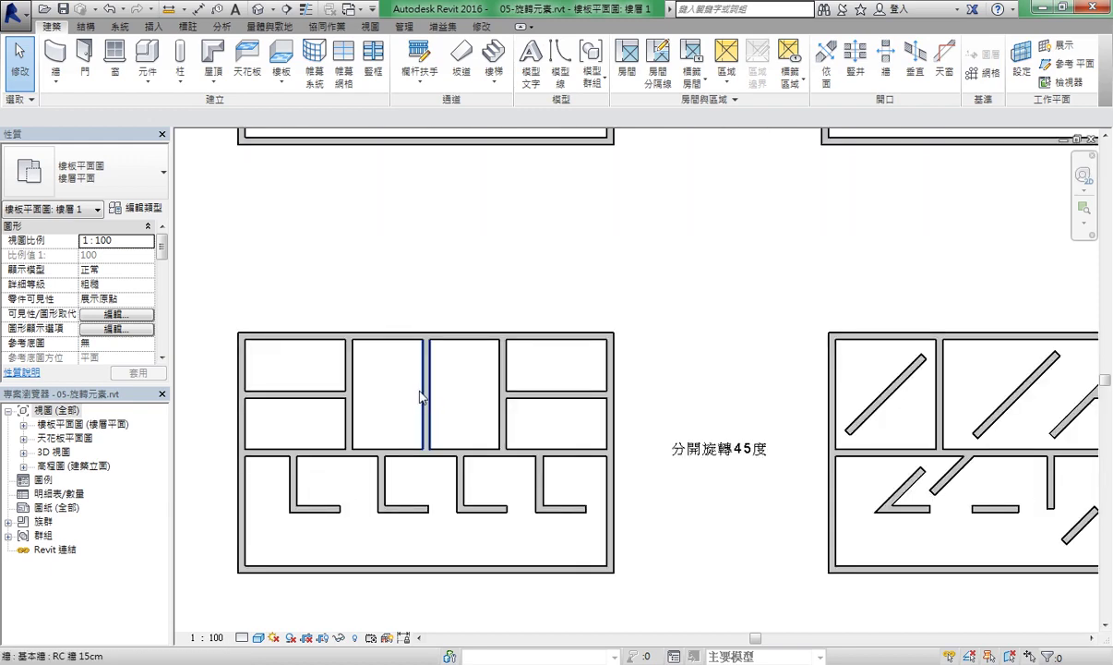
click(423, 375)
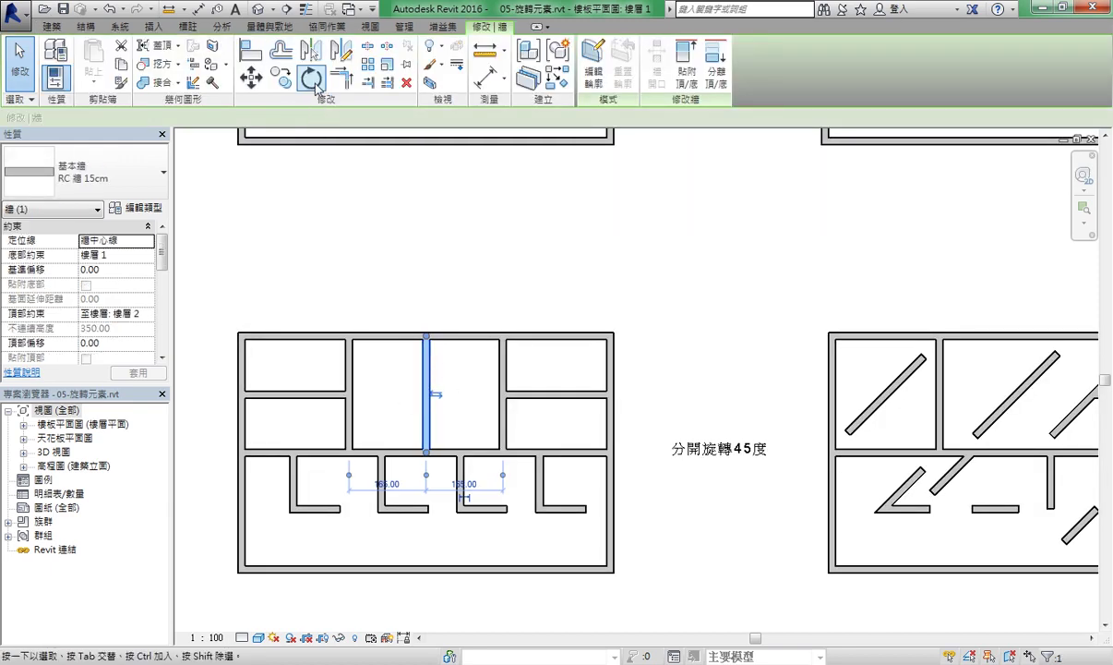
click(312, 82)
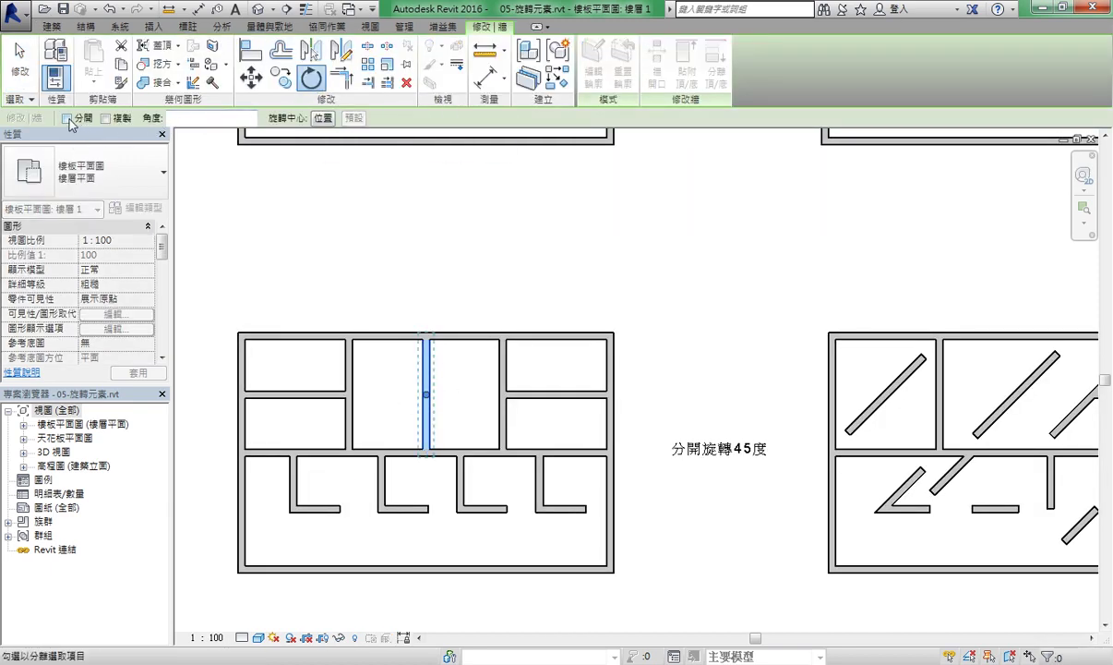
click(67, 119)
text(45)
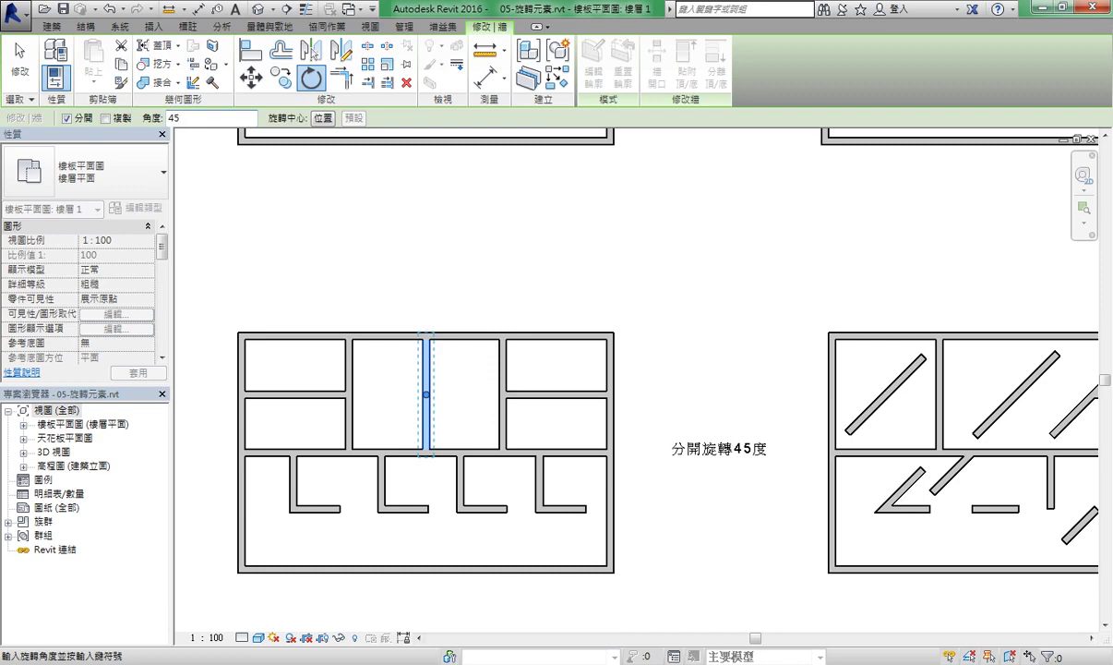
key(Return)
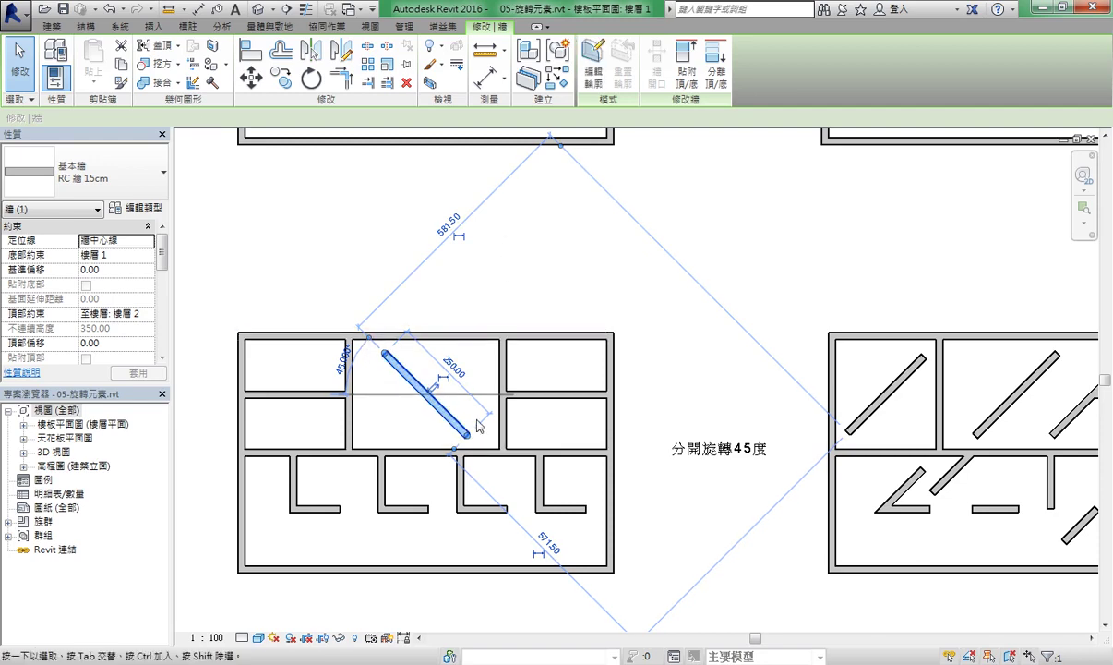
click(646, 406)
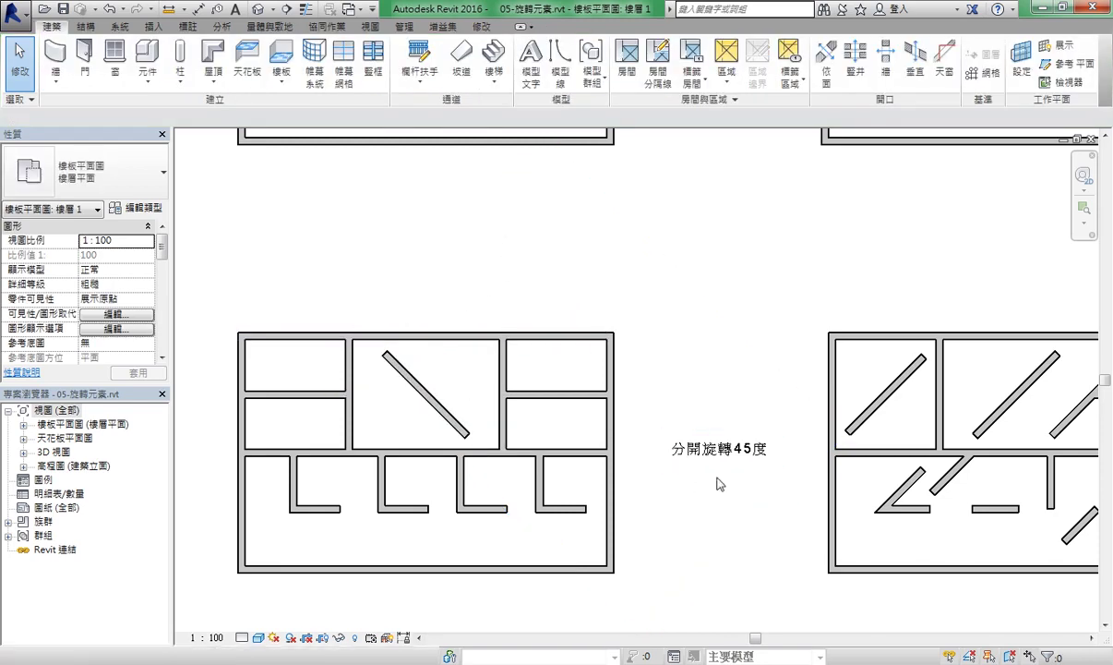
Zoom out and pan to view every furniture and wall plan pair at once.
scroll(706, 479, down, 3)
scroll(706, 479, down, 2)
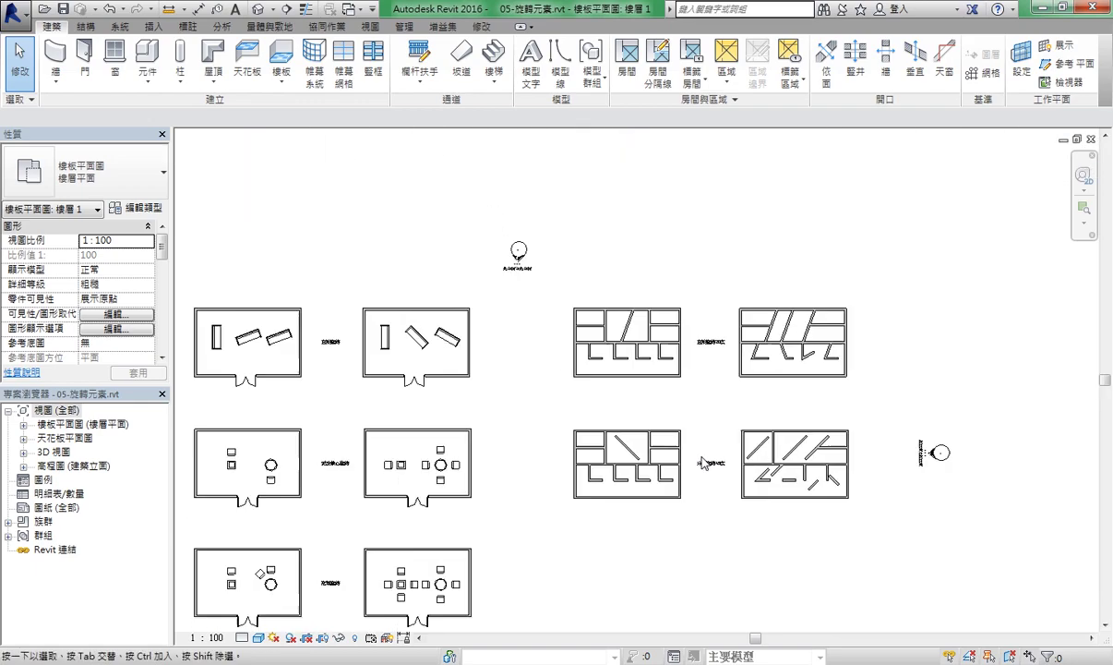
mouse_move(706, 479)
middle_down()
mouse_move(709, 409)
mouse_move(689, 401)
middle_up()
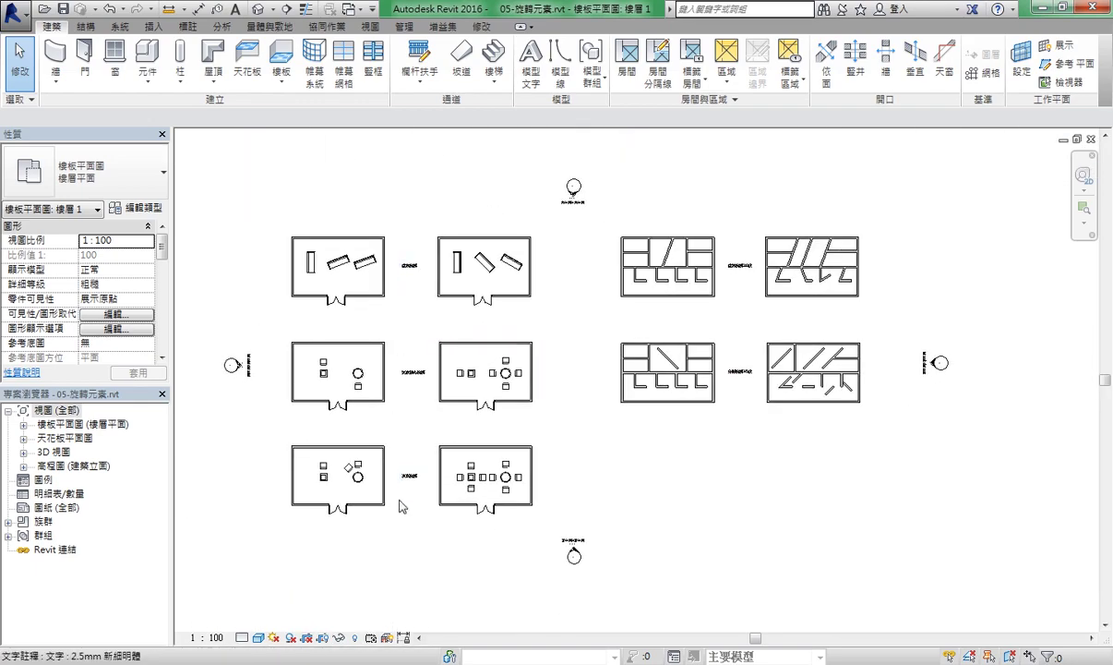